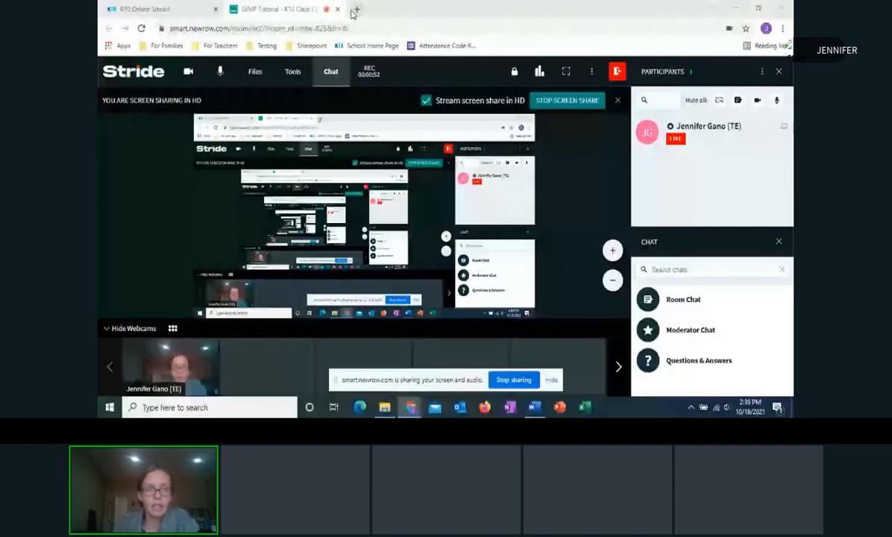
# - Search the web for "download gimp" in a new browser tab
pyautogui.click(355, 10)
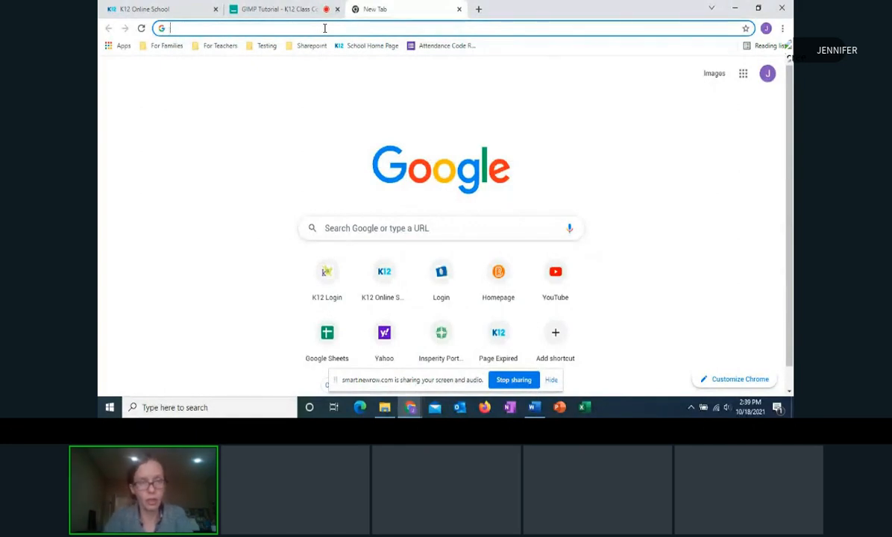
pyautogui.write('do')
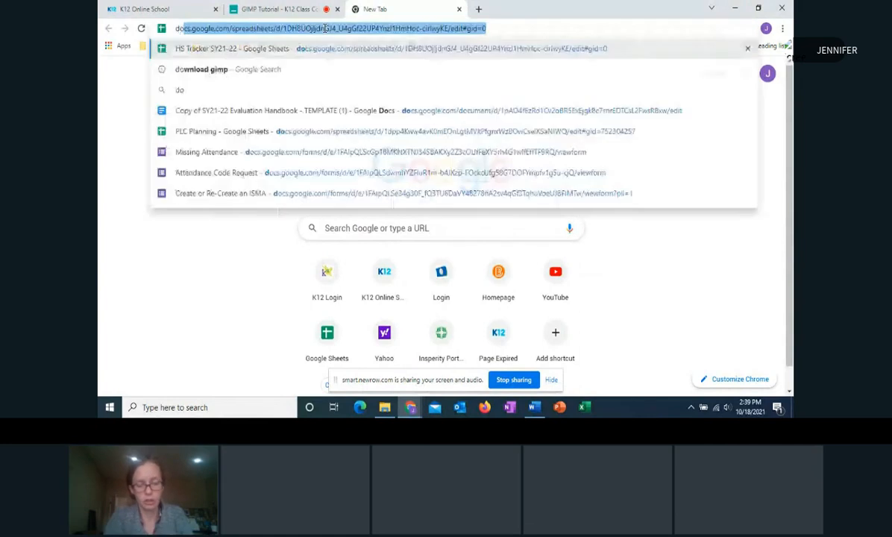
pyautogui.write('wnload ')
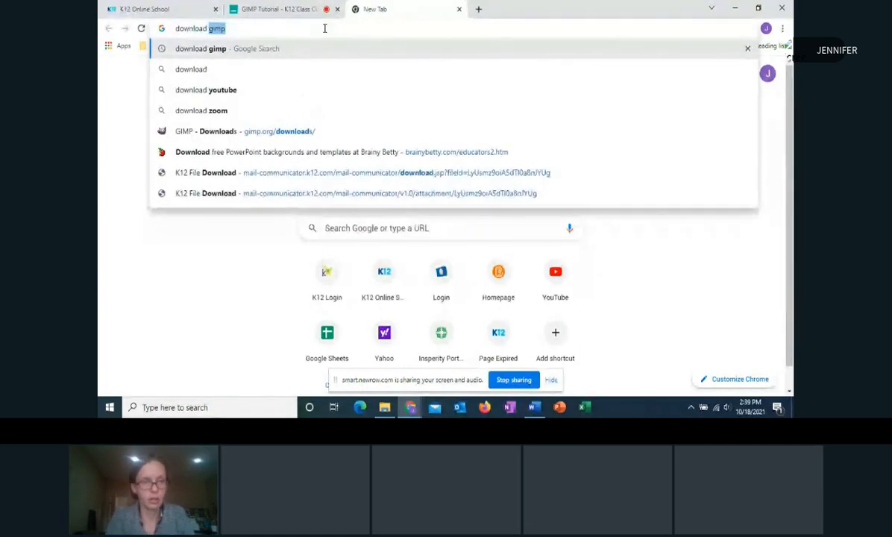
pyautogui.write('gimp')
pyautogui.press('Return')
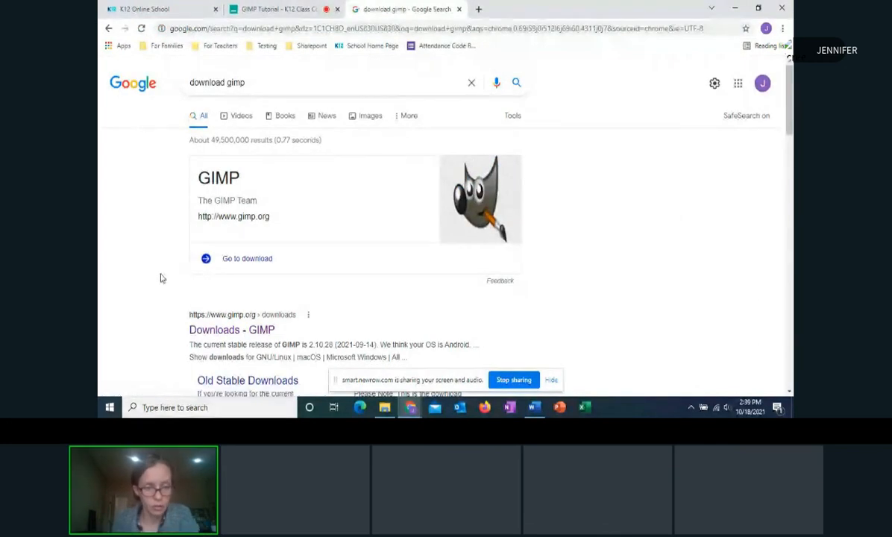
# - Open the gimp.org Downloads page from the search results and go to the GIMP for Windows download options
pyautogui.scroll(-1, 160, 279)
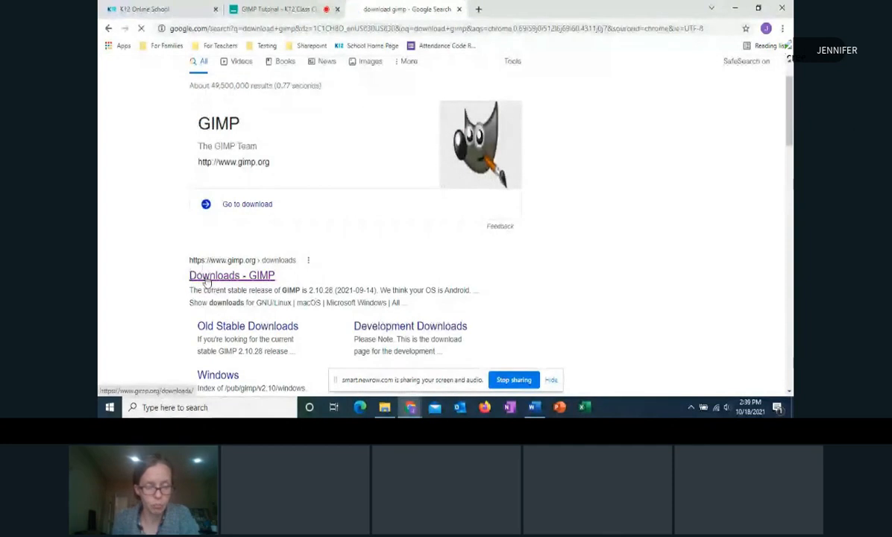
pyautogui.click(208, 280)
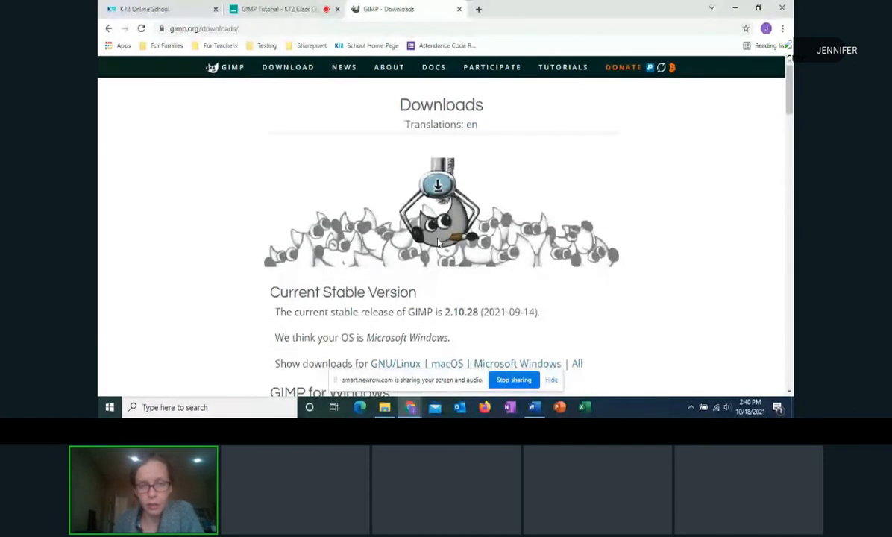
pyautogui.scroll(-3, 615, 213)
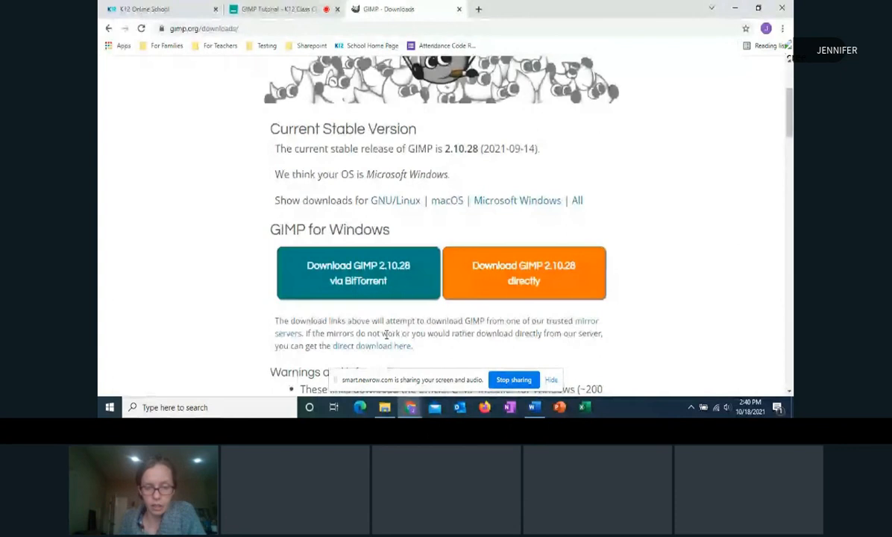
pyautogui.moveTo(382, 412)
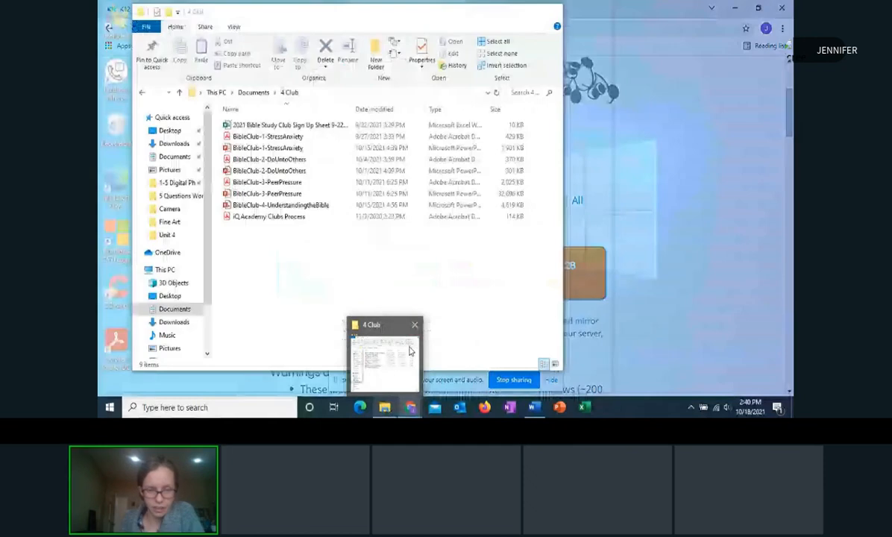
pyautogui.moveTo(358, 325)
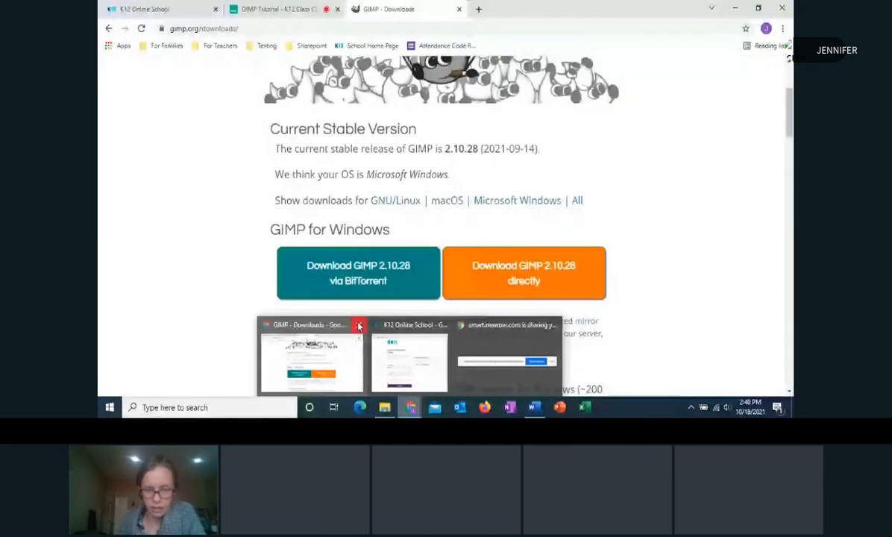
pyautogui.click(358, 326)
pyautogui.click(511, 325)
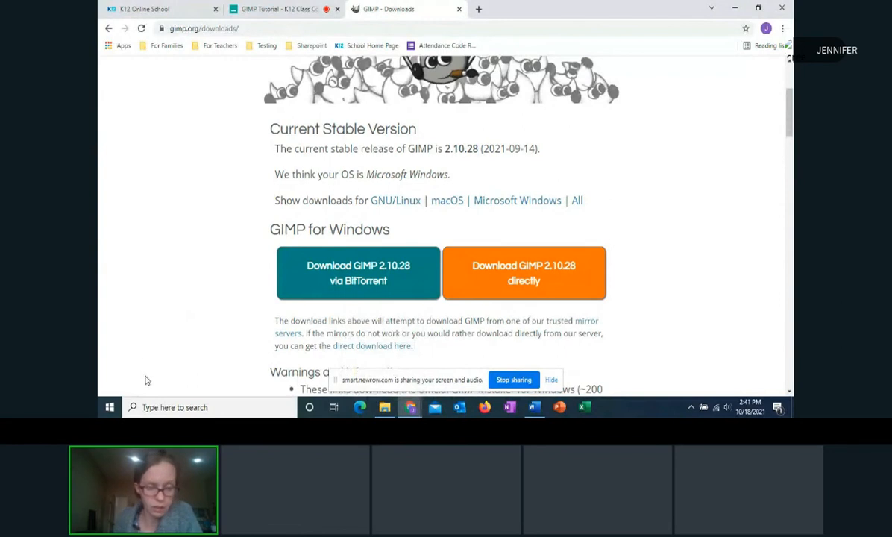
# - Switch to GIMP 2 by launching it from the installed programs
pyautogui.click(108, 408)
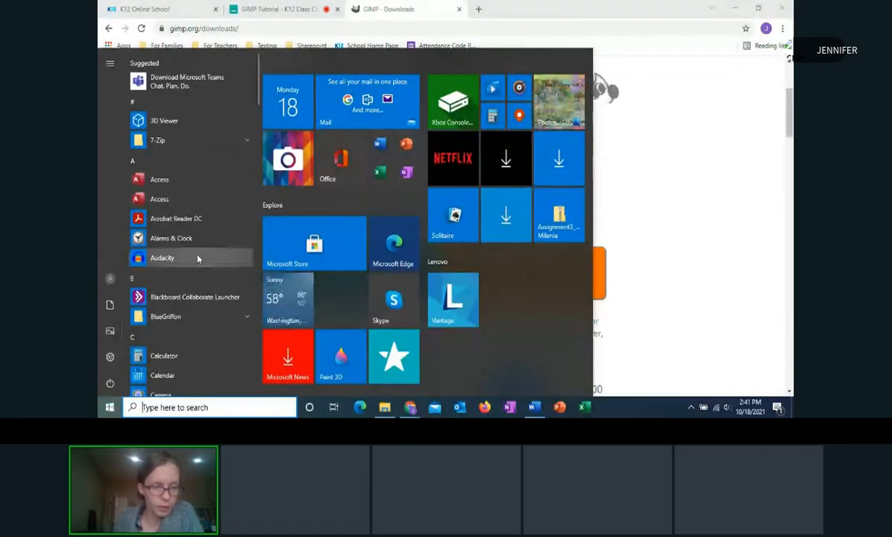
pyautogui.scroll(-1, 197, 257)
pyautogui.scroll(-6, 198, 258)
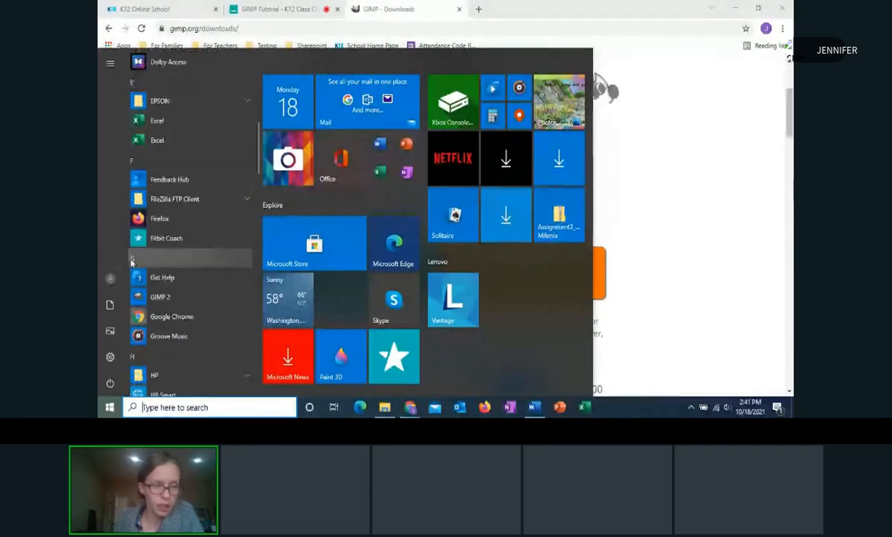
pyautogui.click(158, 302)
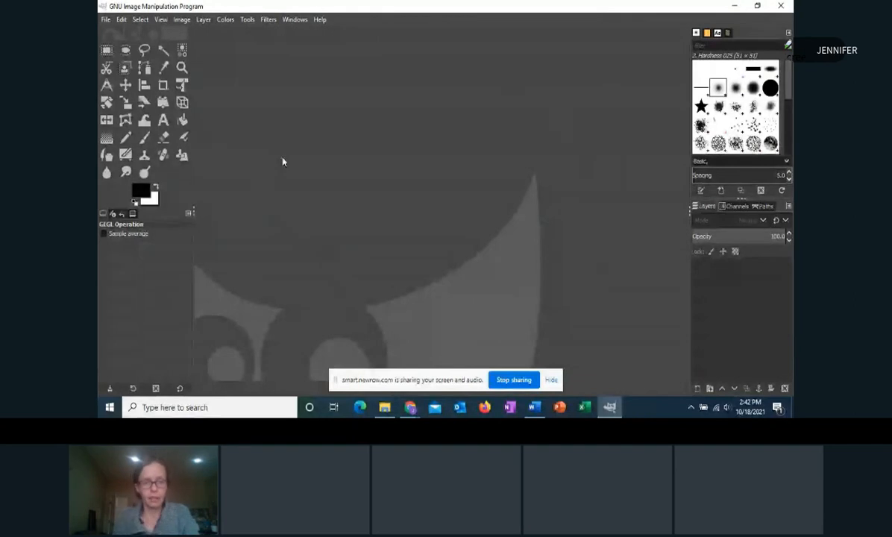
# - Start opening an image and browse the Pictures folder, previewing distancefocus.jpg and entering the example subfolder
pyautogui.click(107, 22)
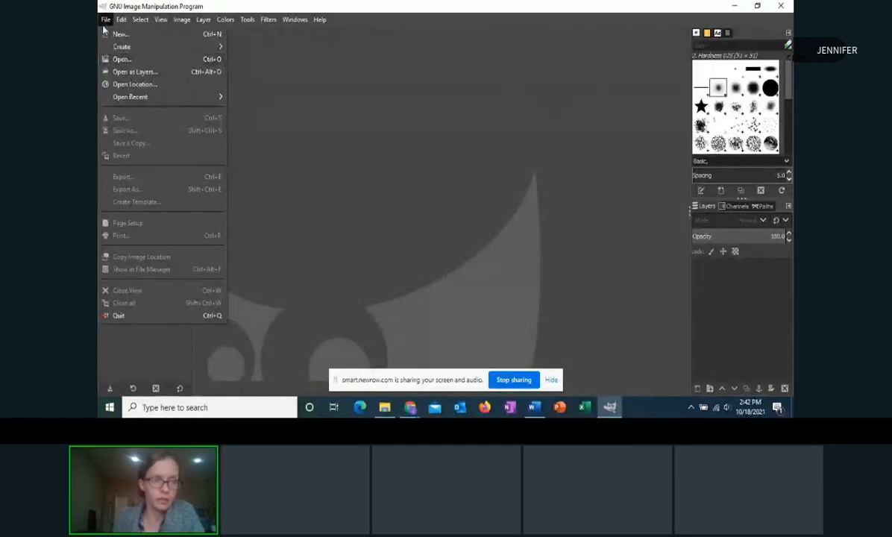
pyautogui.click(115, 60)
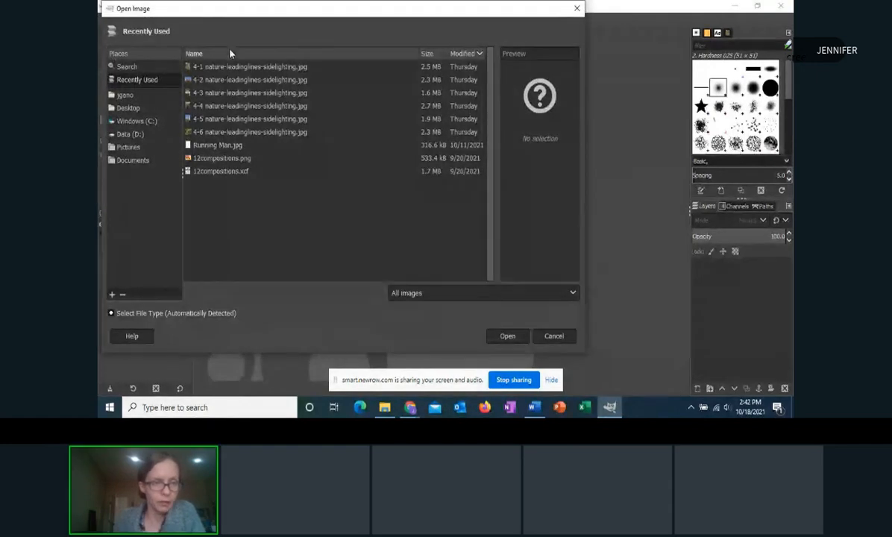
pyautogui.click(125, 148)
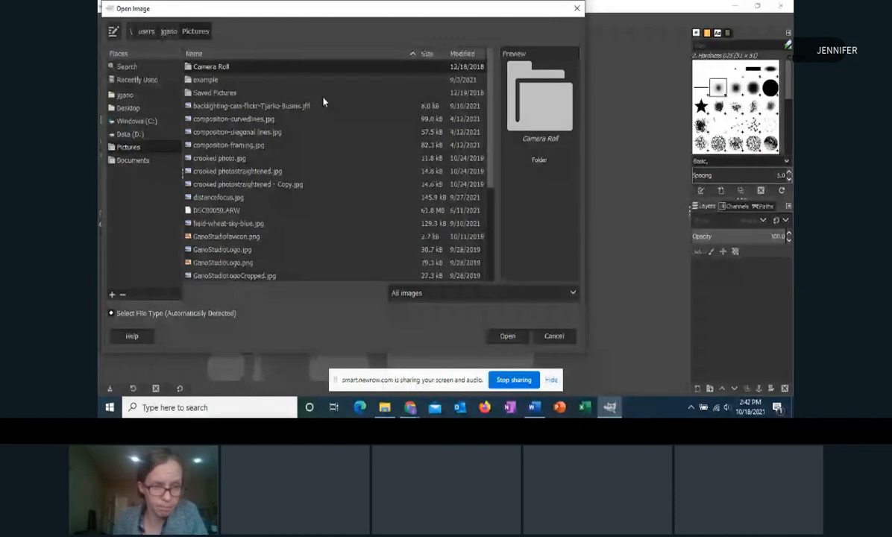
pyautogui.click(211, 198)
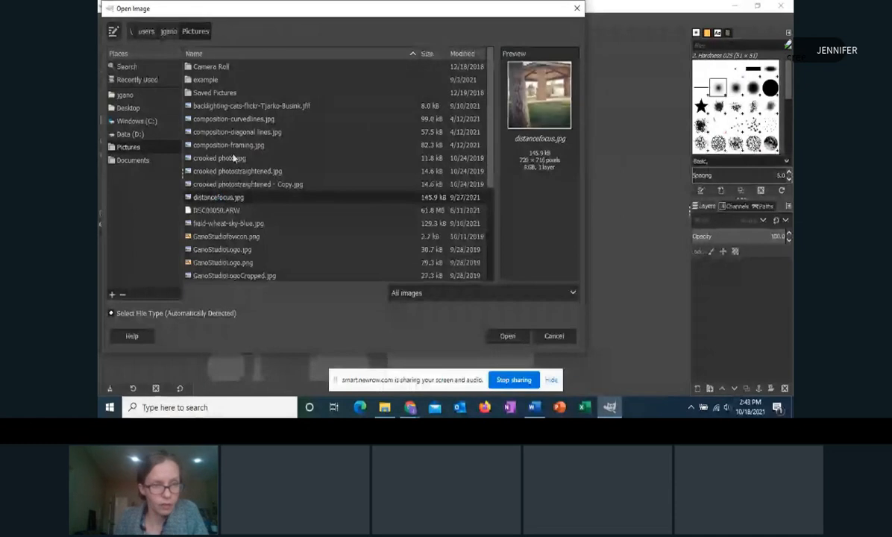
pyautogui.doubleClick(211, 79)
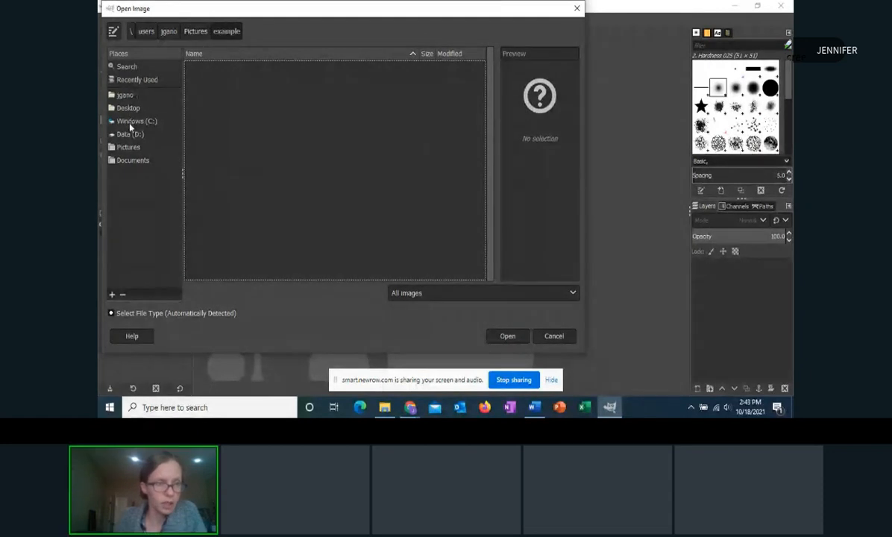
# - Open 4-1 nature-leadinglines-sidelighting.jpg from Documents, 2 Digital Photography 2, Photo Assignment Examples, Unit 4
pyautogui.click(123, 160)
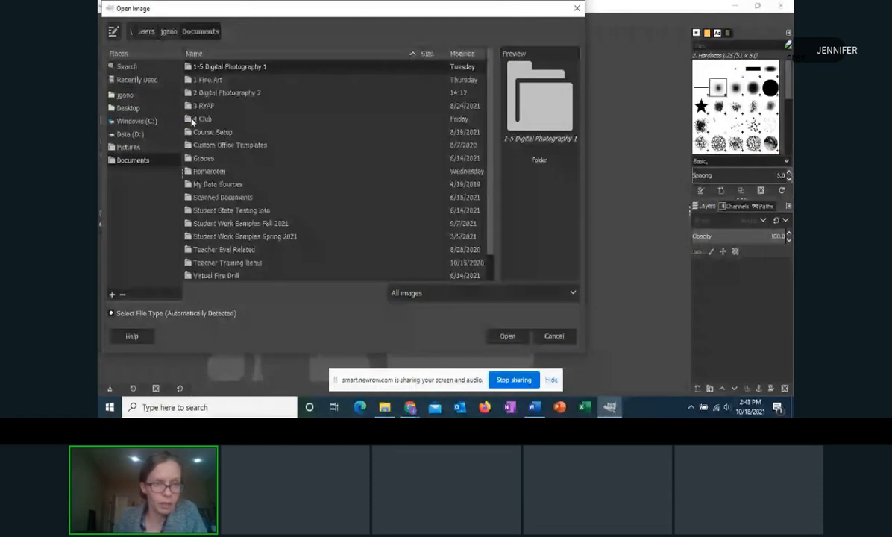
pyautogui.doubleClick(215, 92)
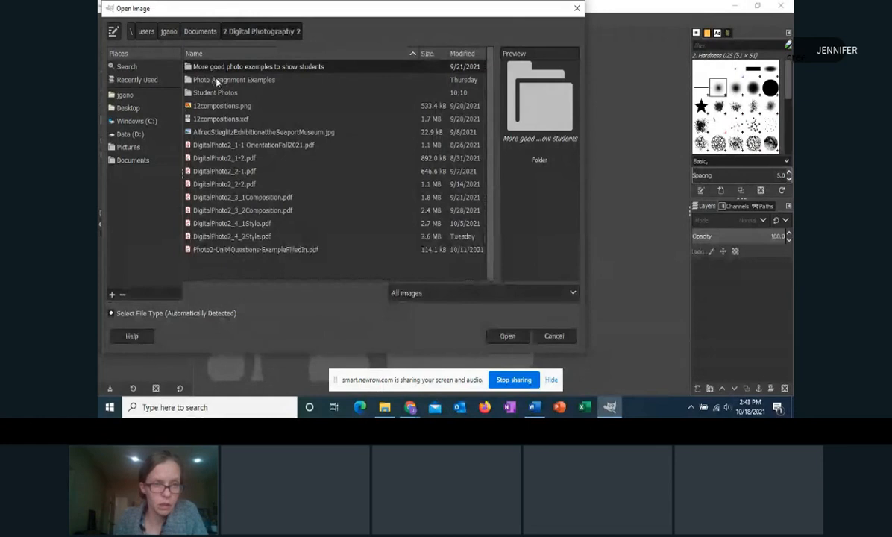
pyautogui.doubleClick(216, 80)
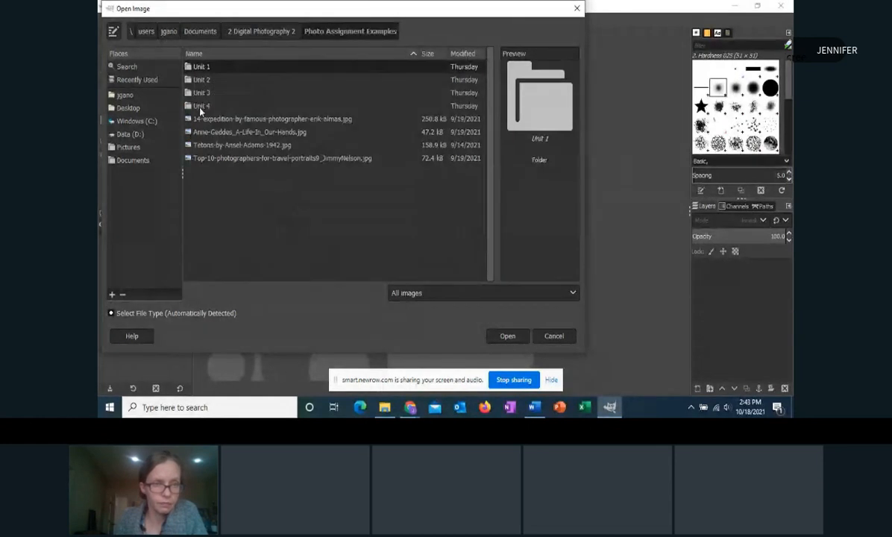
pyautogui.click(200, 108)
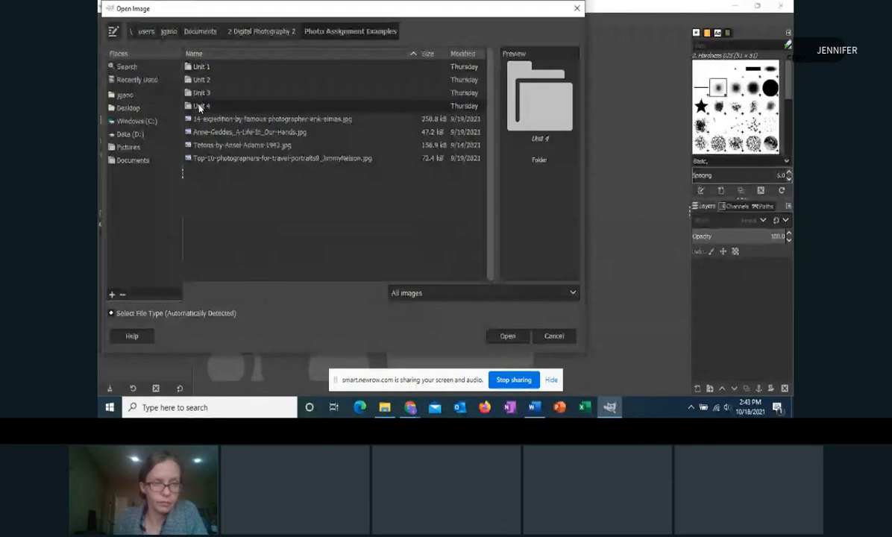
pyautogui.doubleClick(200, 108)
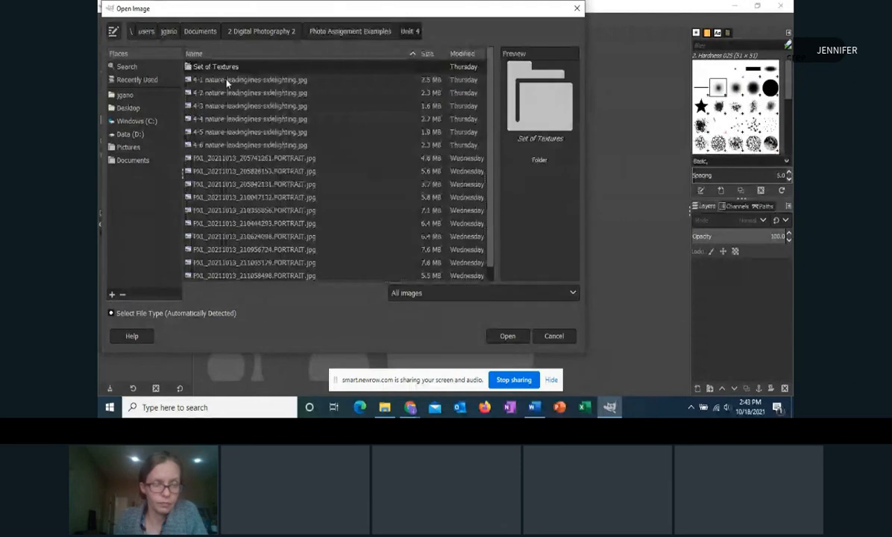
pyautogui.click(227, 82)
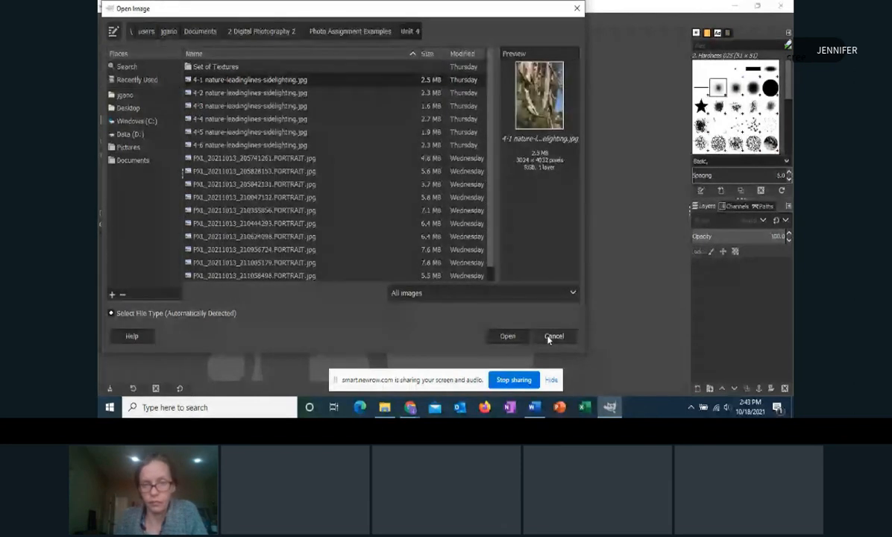
pyautogui.click(507, 336)
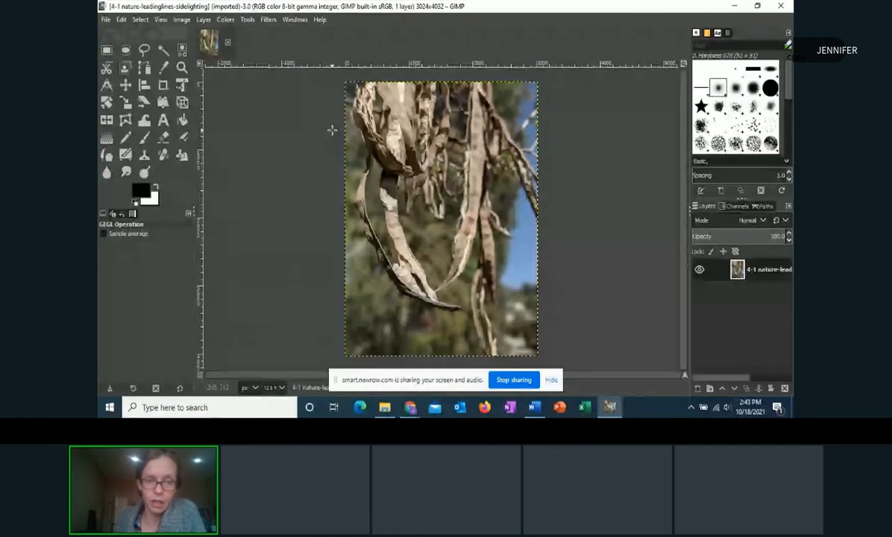
# - Start a Brightness-Contrast adjustment on the photo and try brightness values of 37 and -78, ending at 71
pyautogui.click(226, 21)
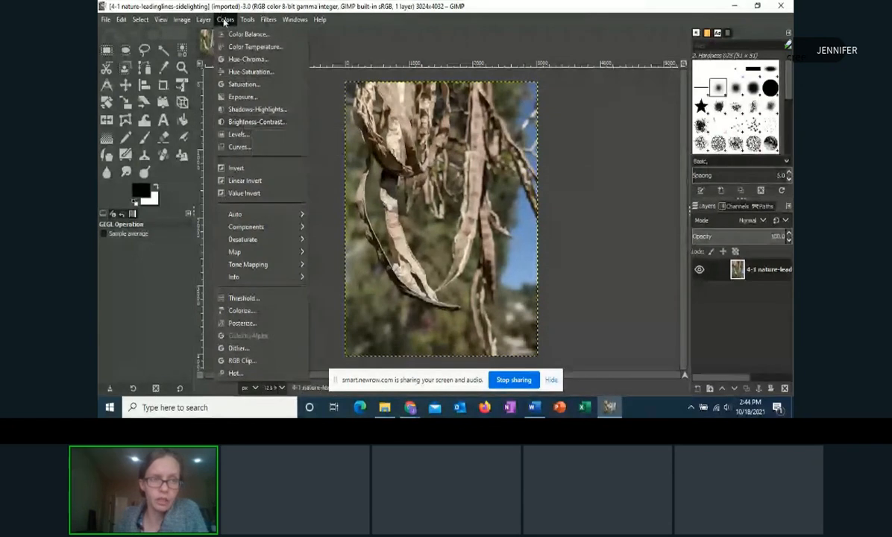
pyautogui.click(237, 125)
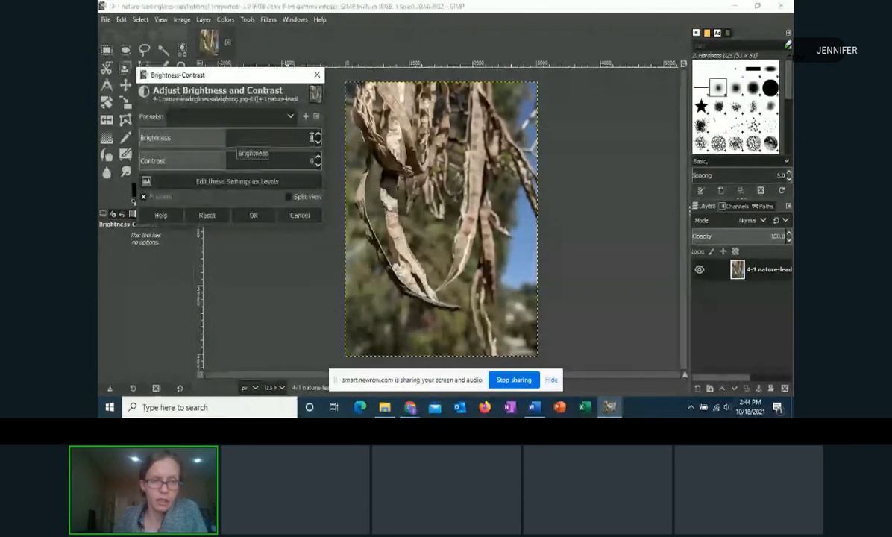
pyautogui.click(318, 135)
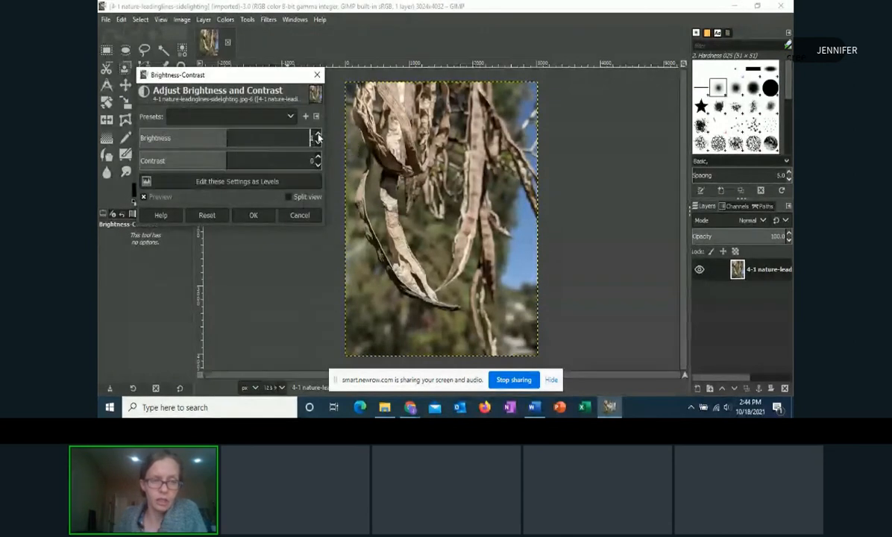
pyautogui.click(318, 135)
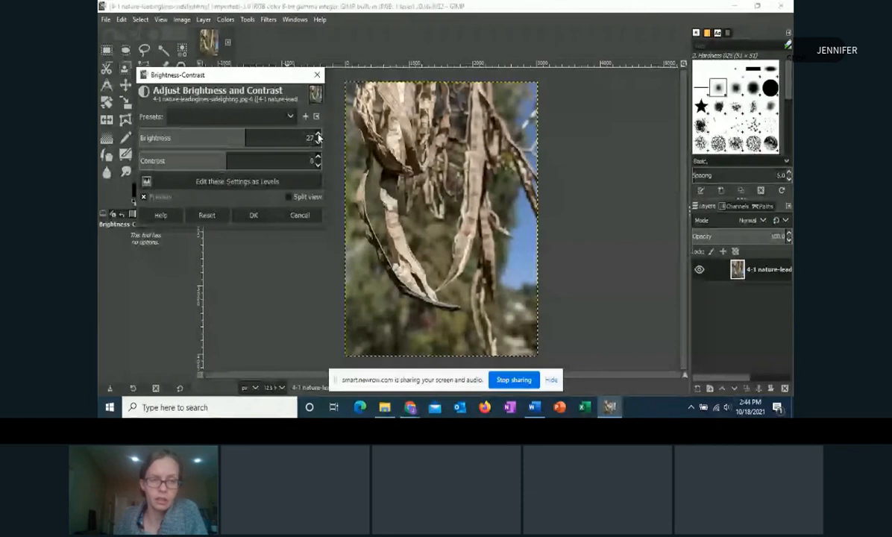
pyautogui.click(318, 135)
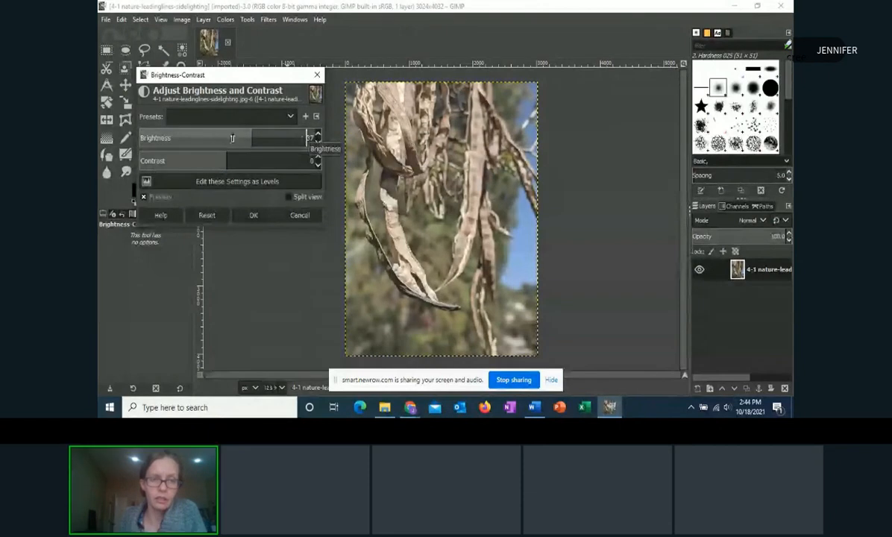
pyautogui.click(200, 138)
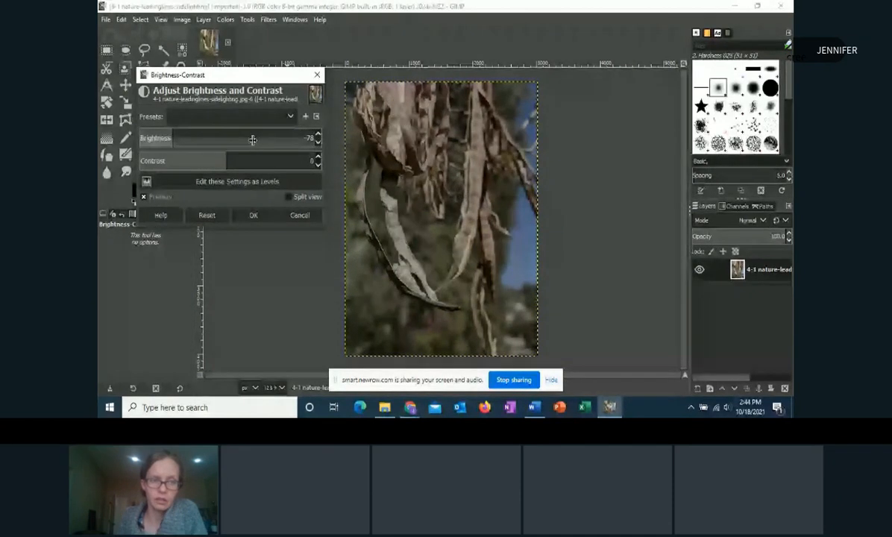
pyautogui.moveTo(253, 140); pyautogui.dragTo(275, 141)
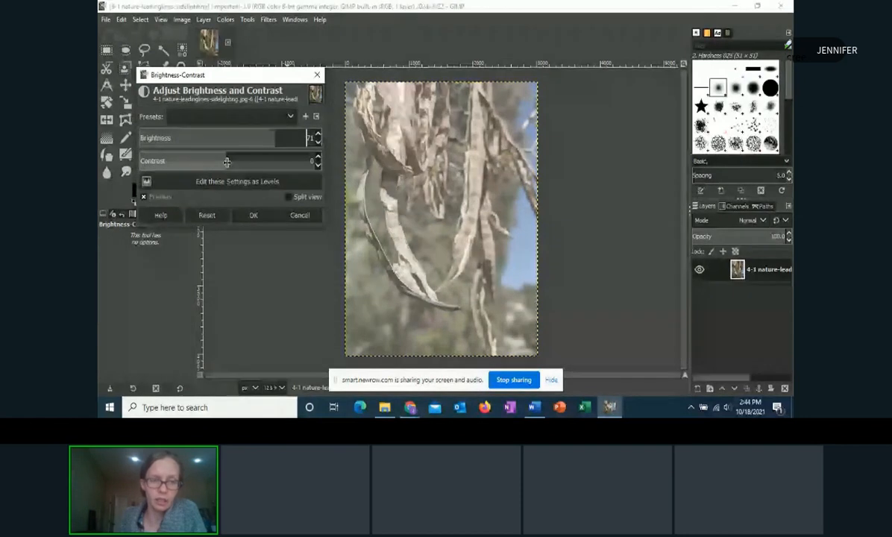
# - Try contrast values of 13, 81 and -75 on the photo, ending at 0
pyautogui.click(318, 159)
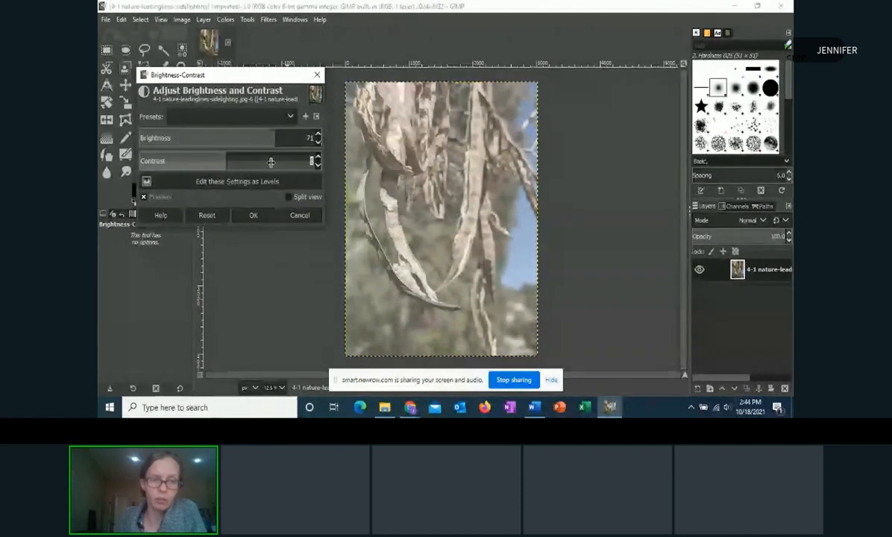
pyautogui.click(318, 159)
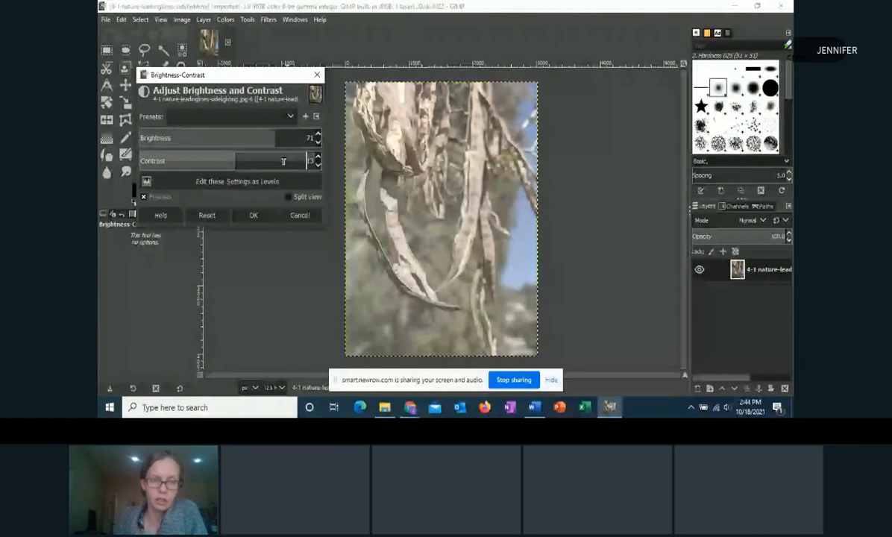
pyautogui.click(284, 161)
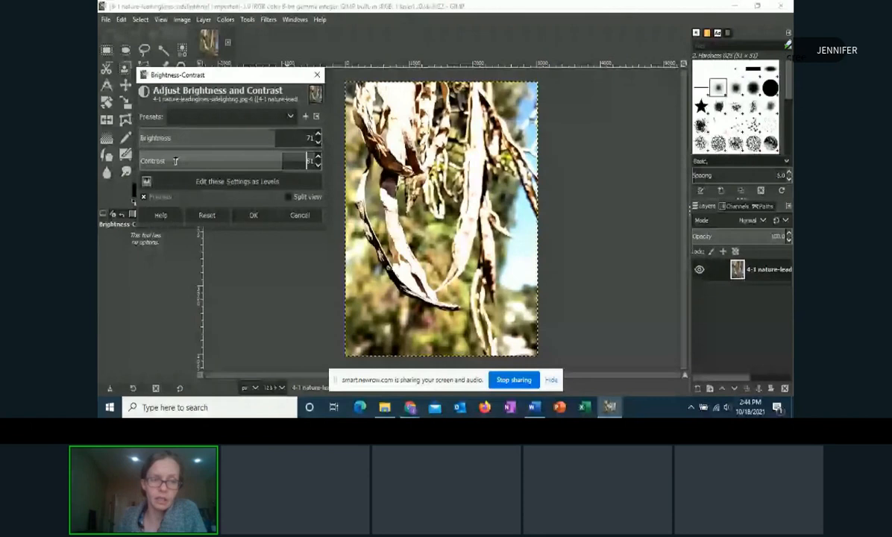
pyautogui.click(176, 161)
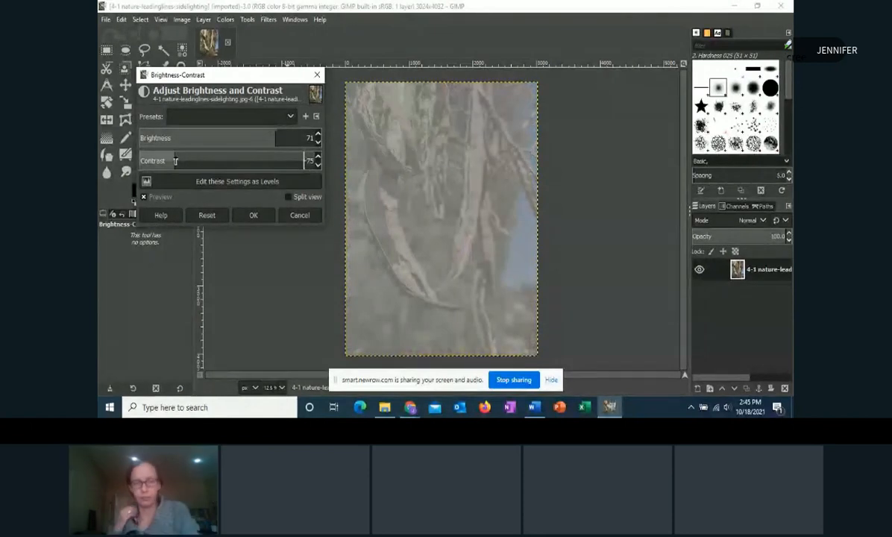
pyautogui.click(192, 161)
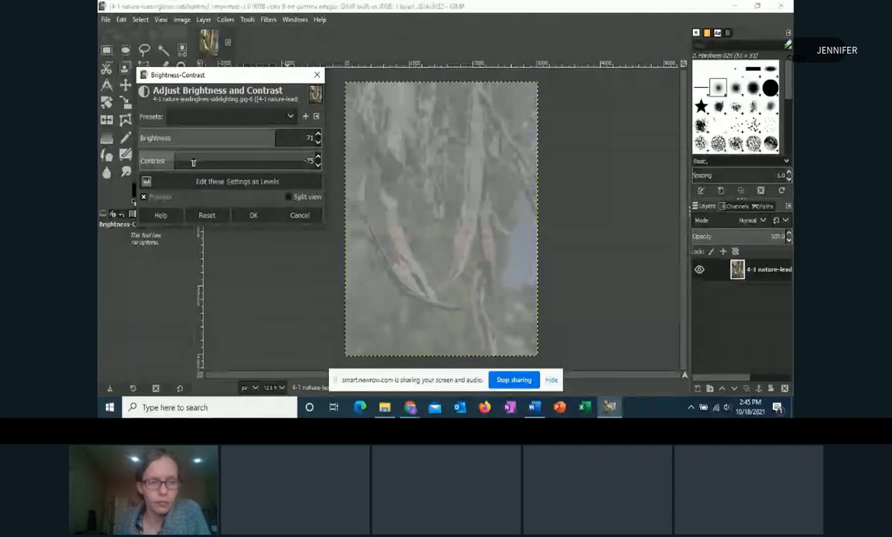
pyautogui.click(229, 161)
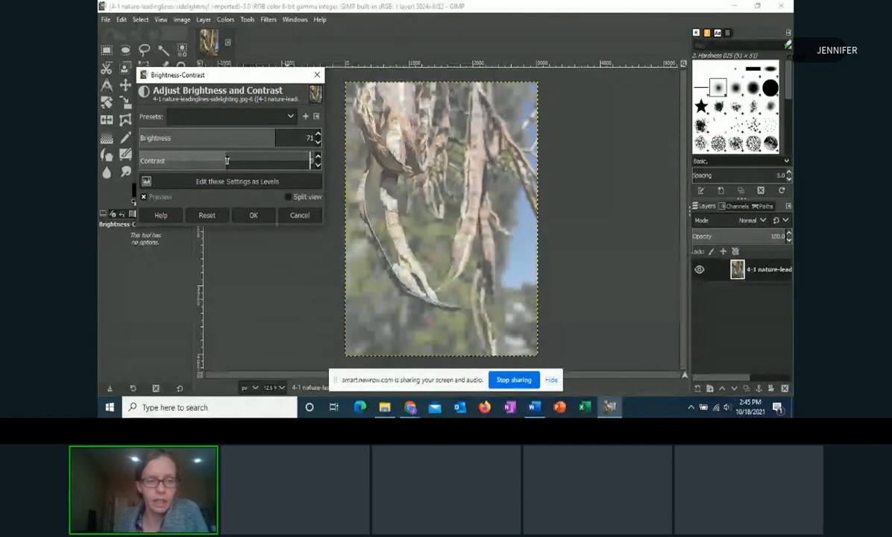
# - Reduce the photo's brightness adjustment to 11
pyautogui.click(247, 139)
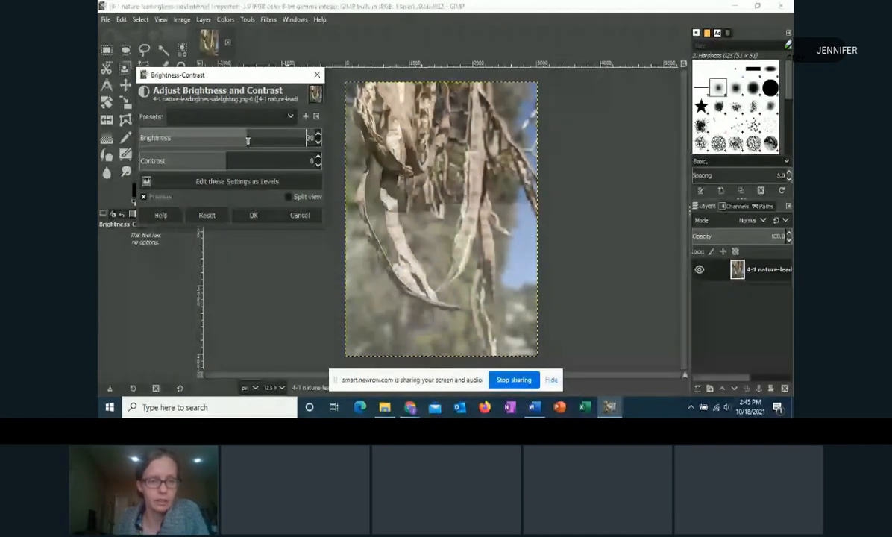
pyautogui.moveTo(247, 140); pyautogui.dragTo(234, 140)
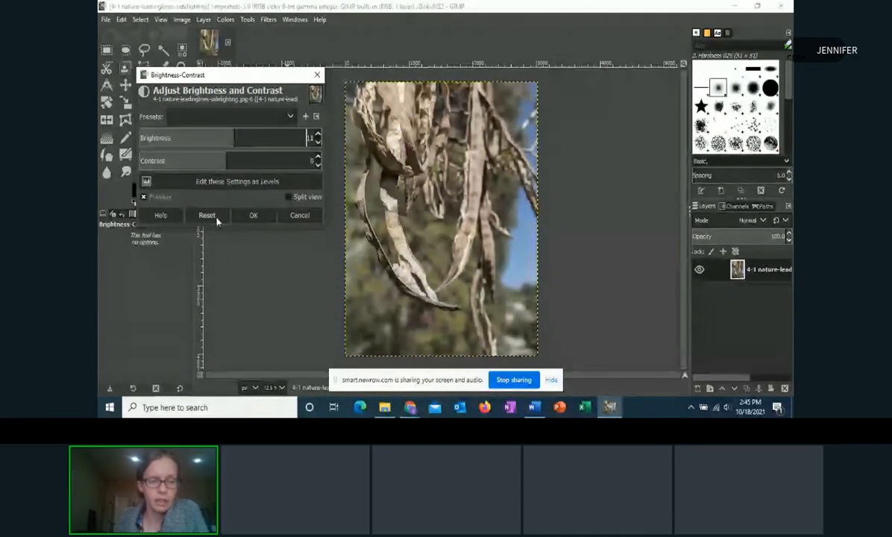
# - Compare the photo before and after using the preview and split view options, and apply the Brightness-Contrast adjustment
pyautogui.click(143, 198)
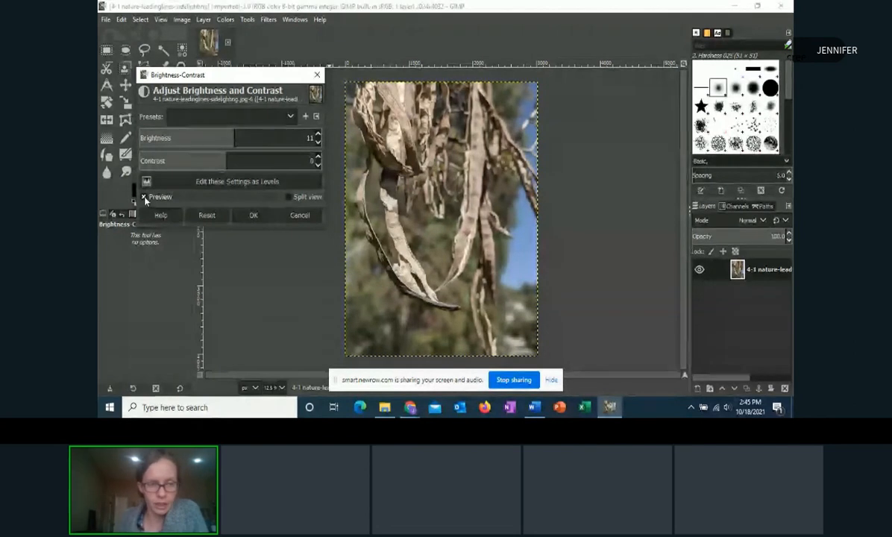
pyautogui.click(290, 198)
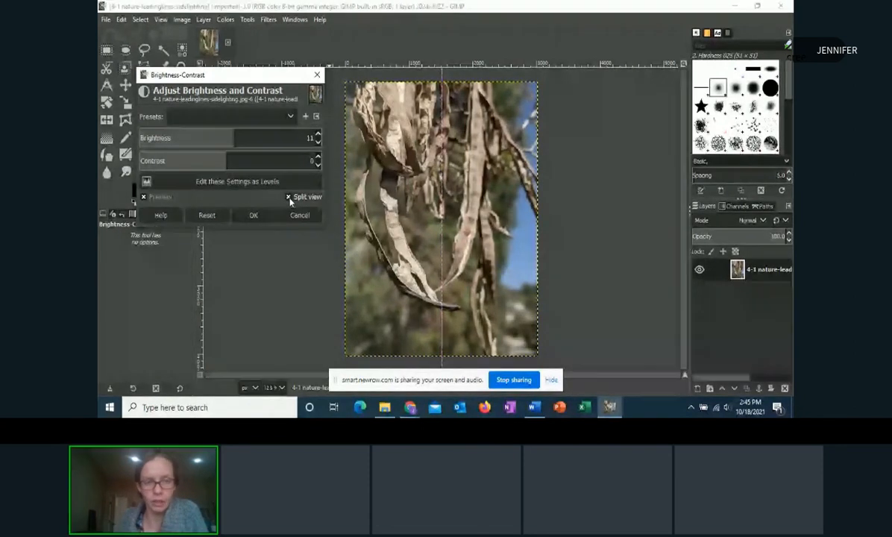
pyautogui.click(144, 197)
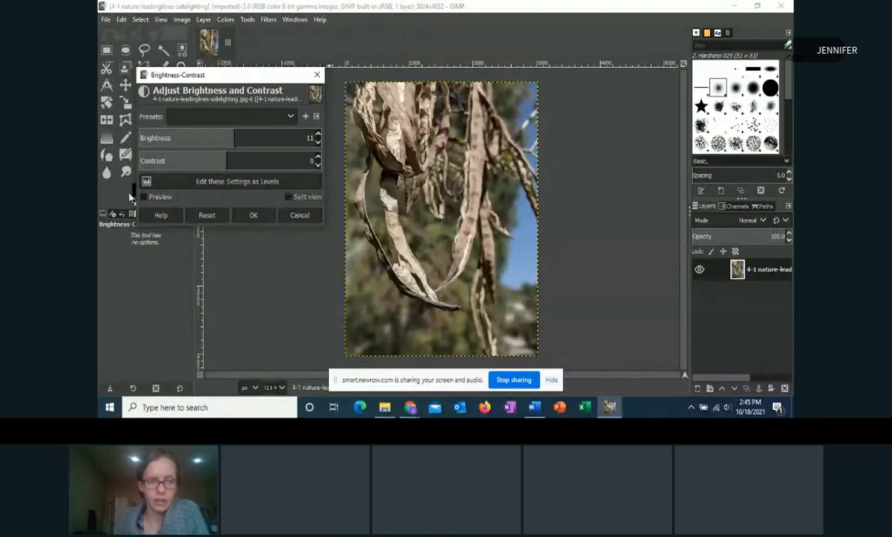
pyautogui.click(144, 196)
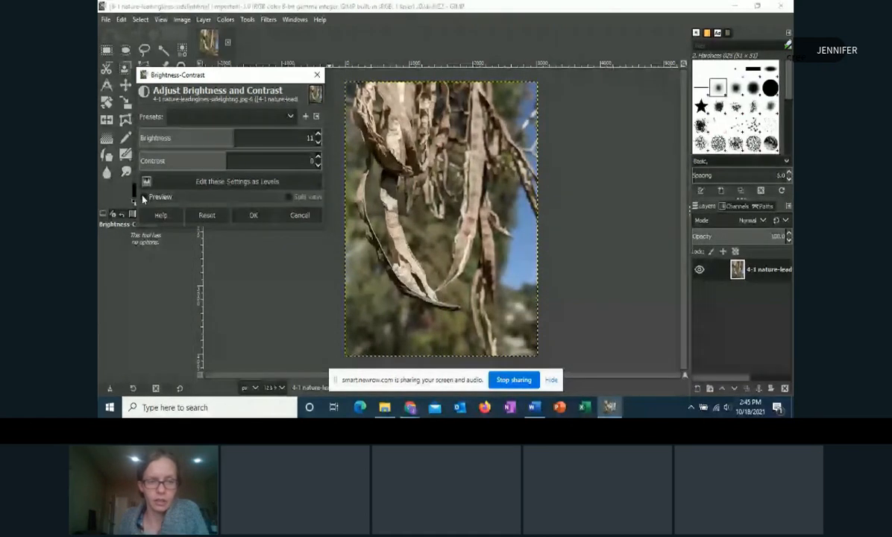
pyautogui.click(290, 197)
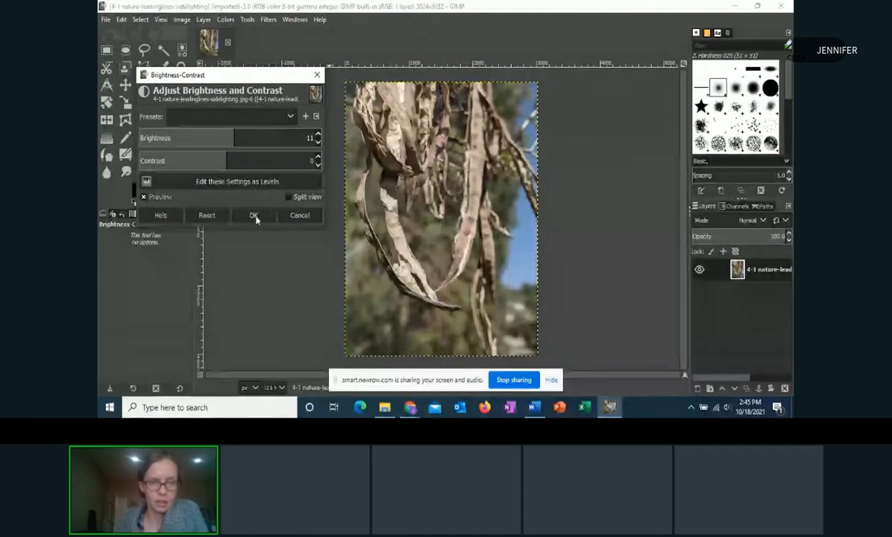
pyautogui.click(254, 215)
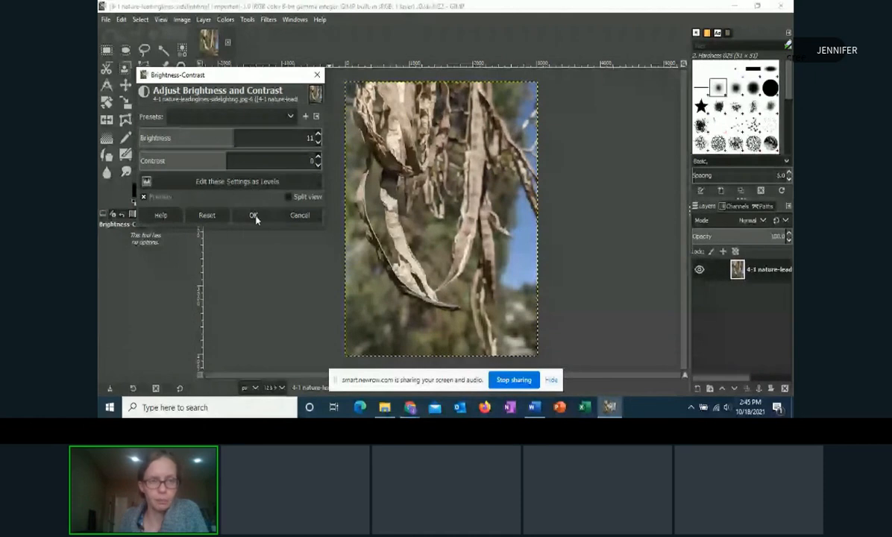
# - Start a Color Balance adjustment, try midtone Cyan-Red levels of 62 and about -58, and reset the midtones range
pyautogui.click(226, 20)
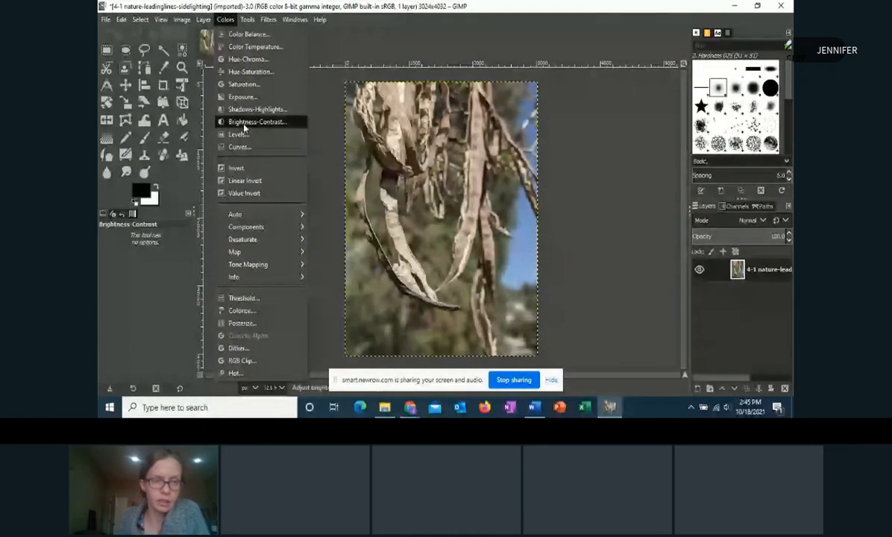
pyautogui.click(225, 36)
pyautogui.moveTo(650, 37); pyautogui.dragTo(217, 59)
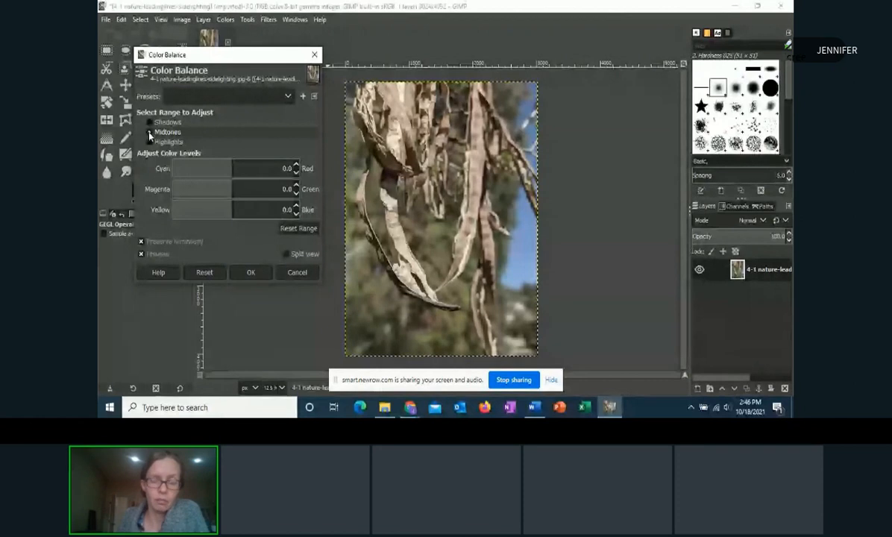
pyautogui.click(270, 170)
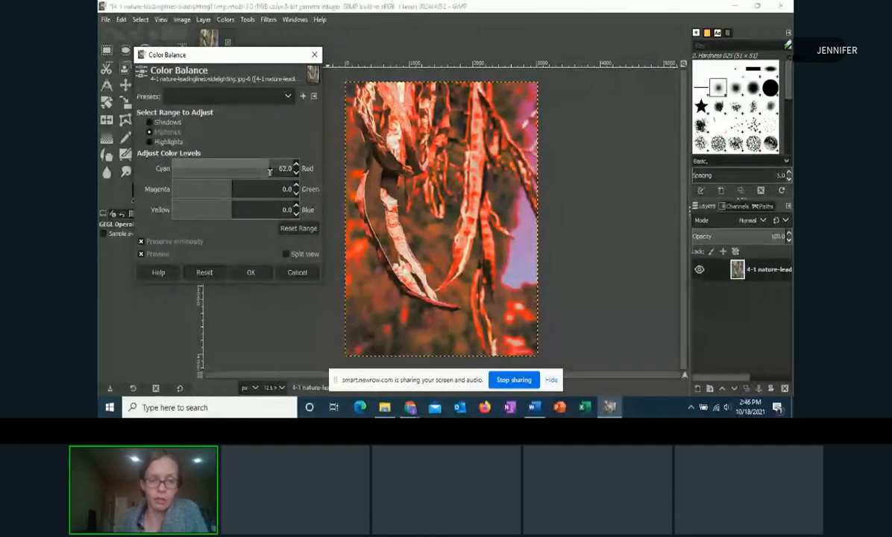
pyautogui.click(197, 171)
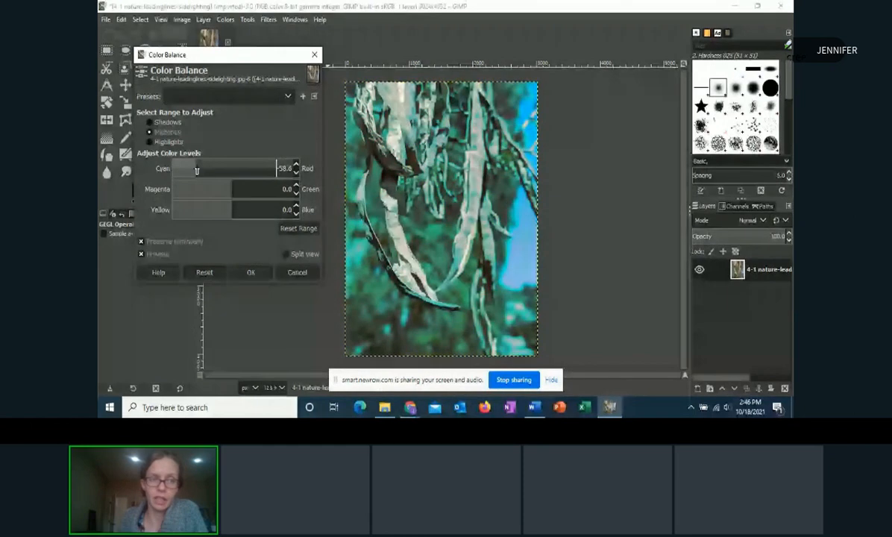
pyautogui.click(294, 230)
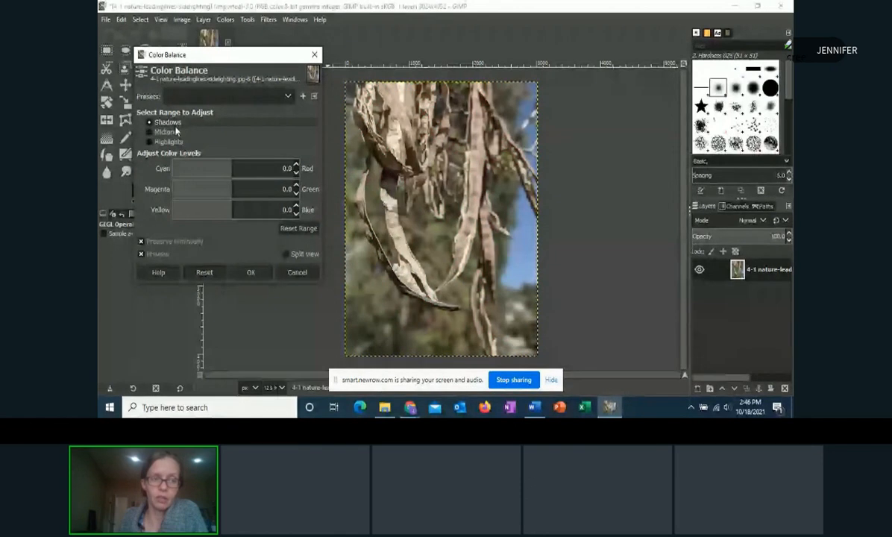
# - Set the Cyan-Red level of the shadows range to about 70, towards red
pyautogui.click(158, 122)
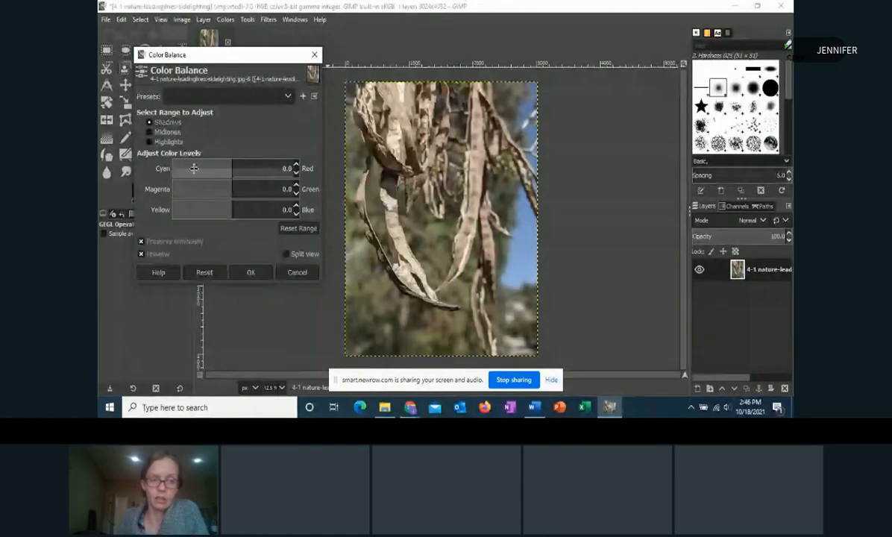
pyautogui.click(270, 169)
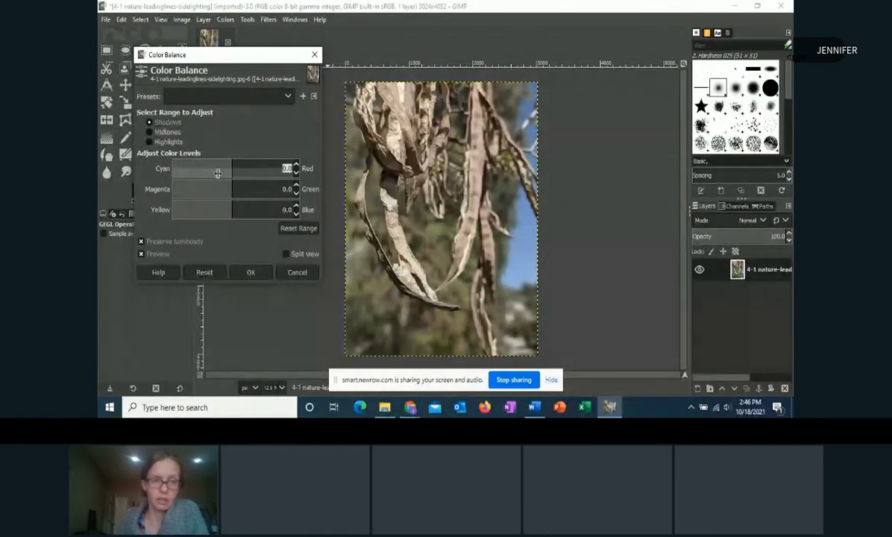
pyautogui.moveTo(243, 173); pyautogui.dragTo(274, 168)
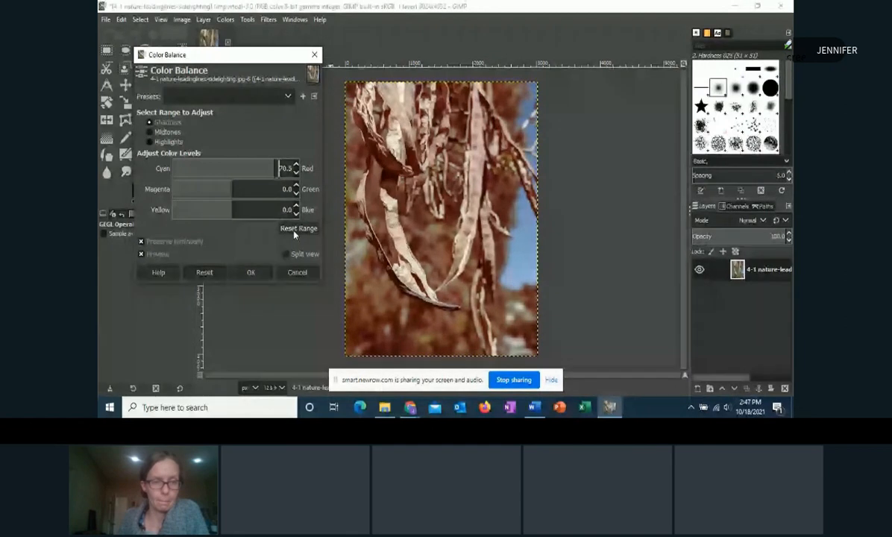
# - Try a Magenta-Green level of 64.6 for the midtones and a Yellow-Blue level of about 48 for the highlights
pyautogui.click(151, 131)
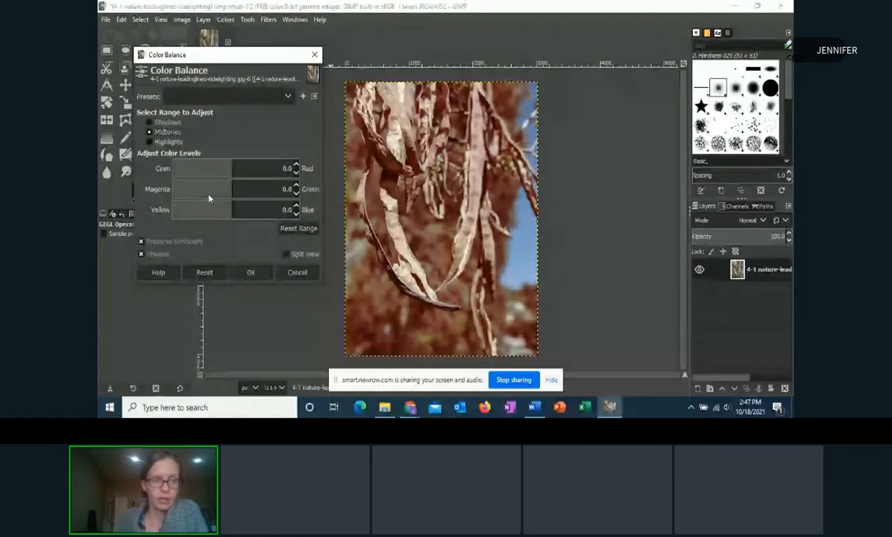
pyautogui.click(272, 189)
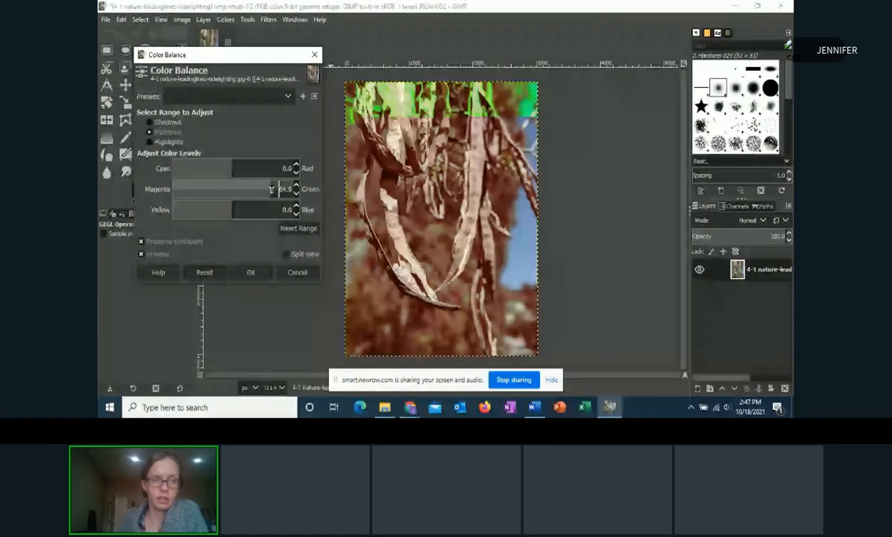
pyautogui.click(150, 141)
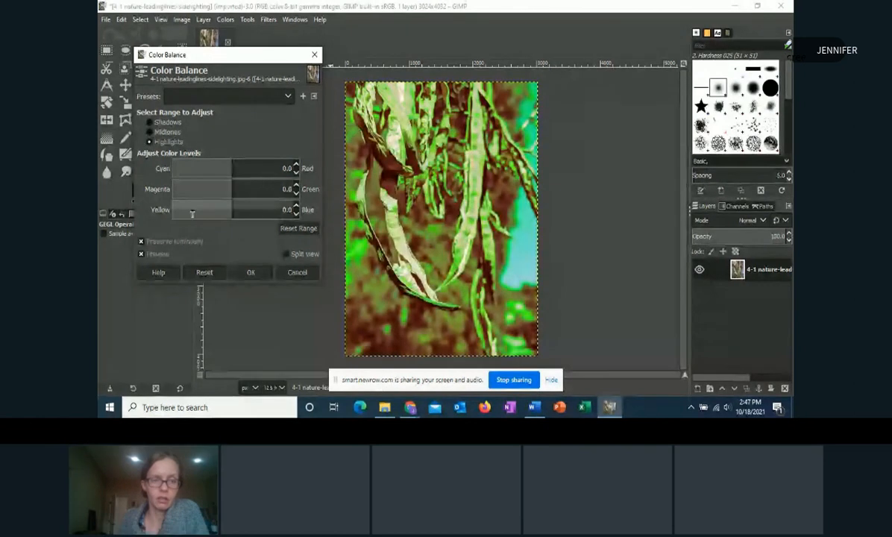
pyautogui.click(270, 211)
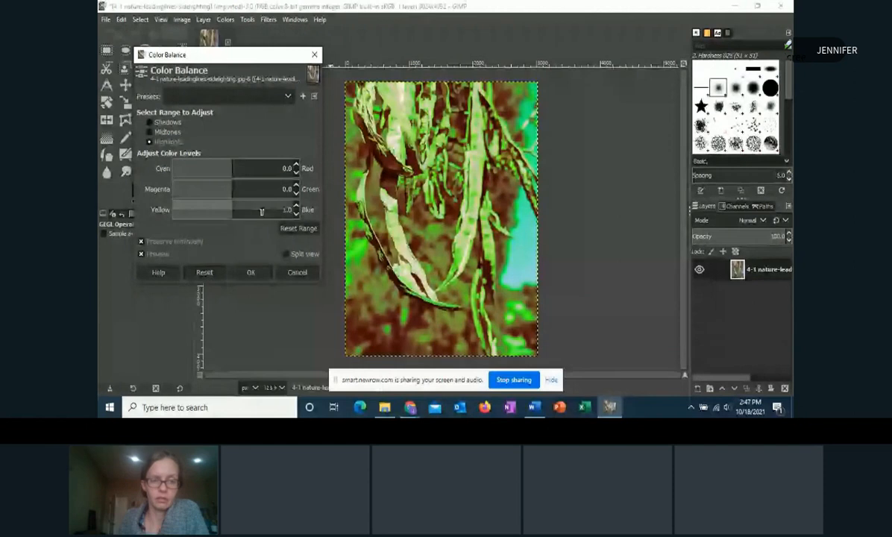
pyautogui.click(261, 208)
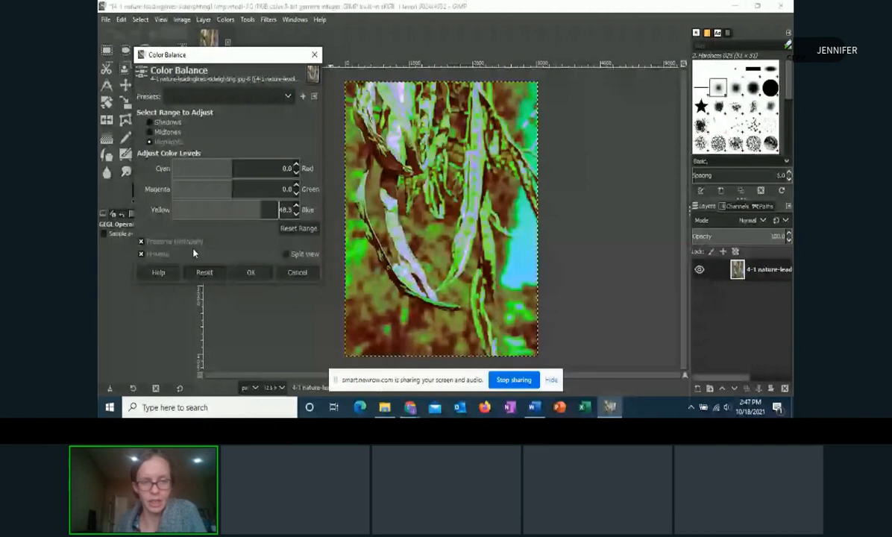
# - Reset the highlights and midtones ranges, keep the shadows setting, and apply the Color Balance adjustment
pyautogui.click(295, 229)
pyautogui.click(158, 132)
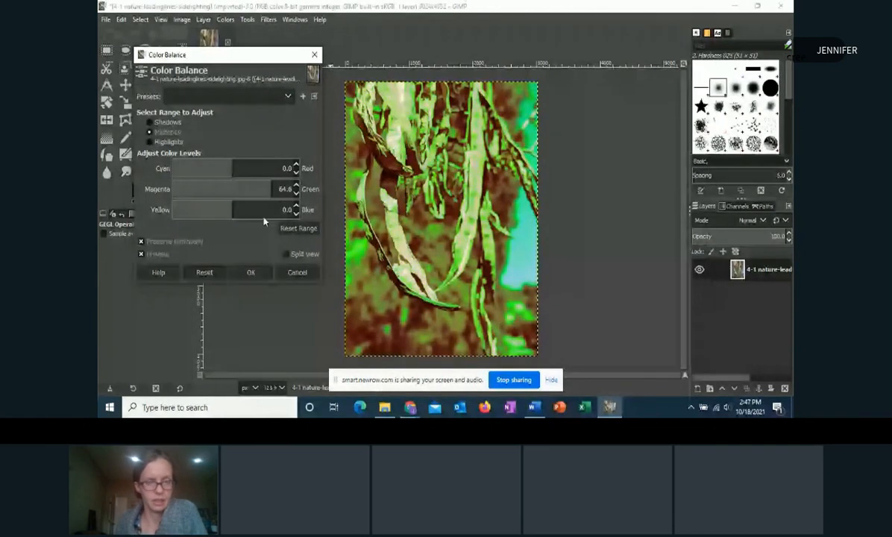
pyautogui.click(297, 228)
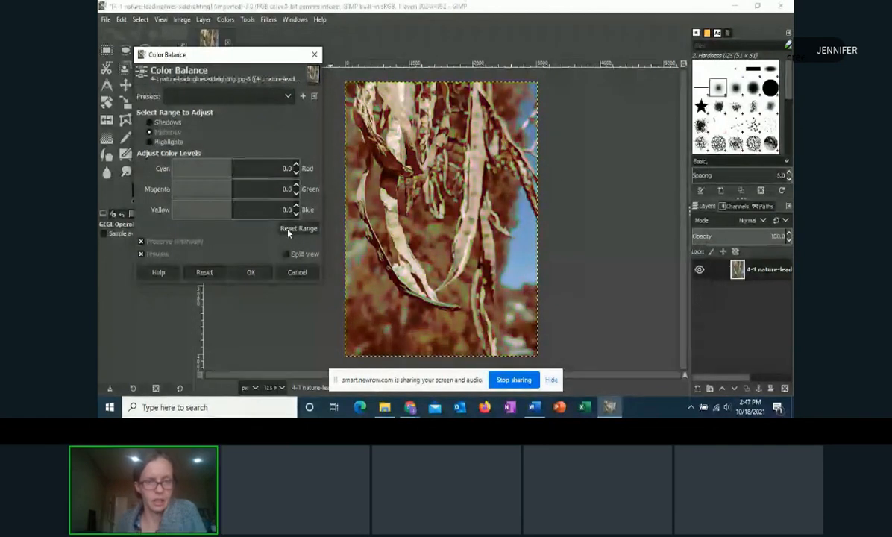
pyautogui.click(150, 122)
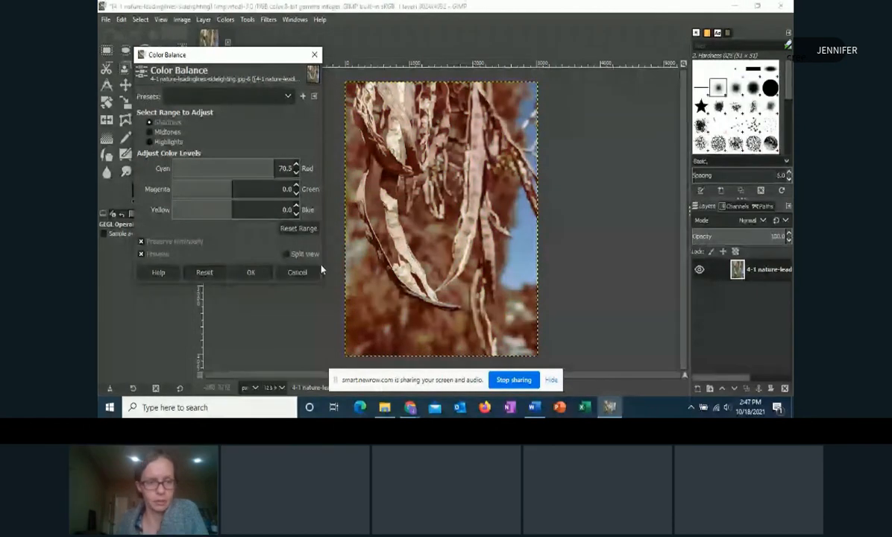
pyautogui.click(252, 273)
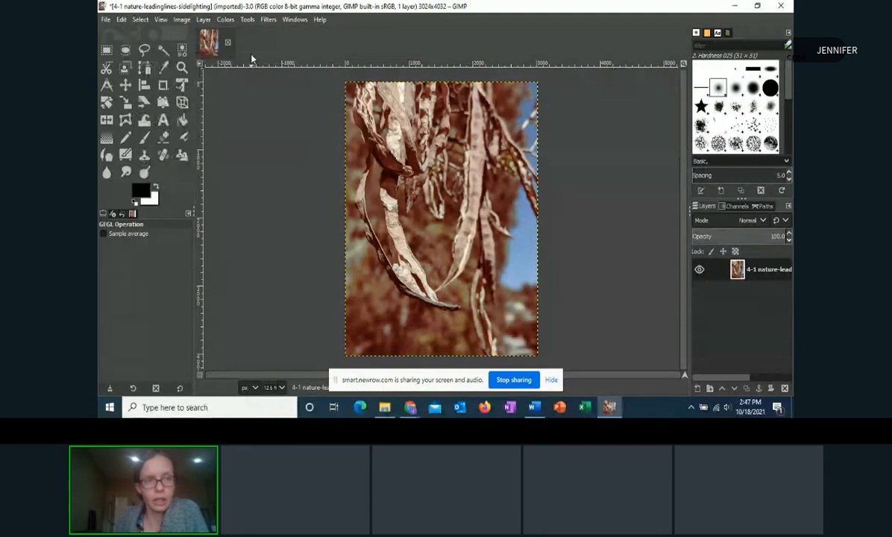
# - Start a Curves adjustment, add a shadow point to the Value curve, try it higher and lower, and settle it near the diagonal
pyautogui.click(226, 20)
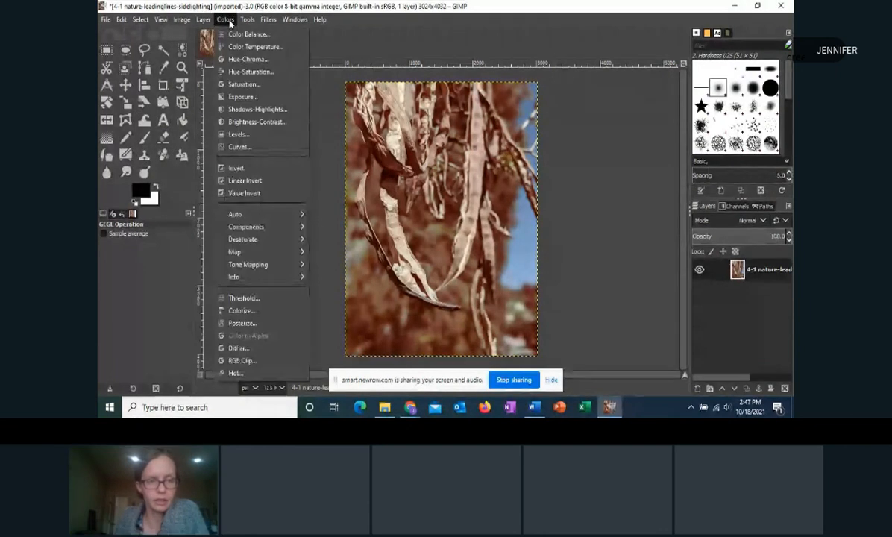
pyautogui.click(232, 147)
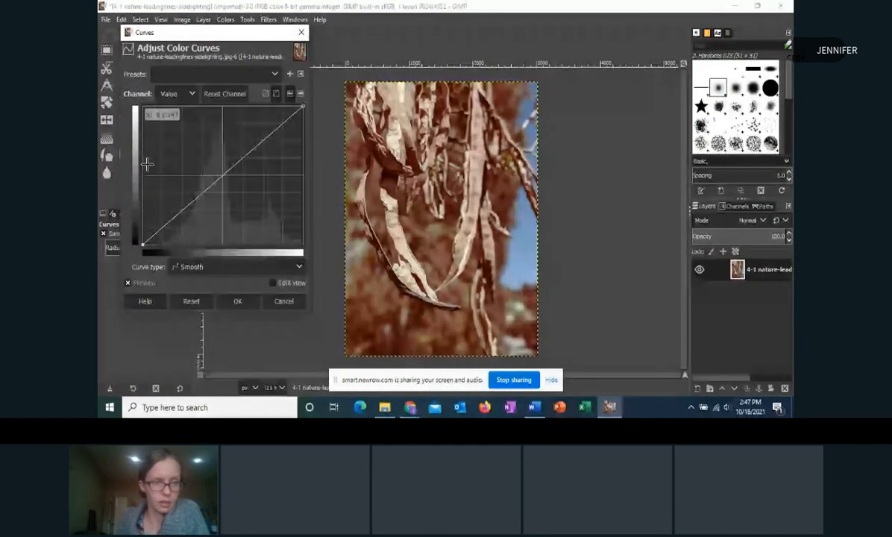
pyautogui.click(148, 238)
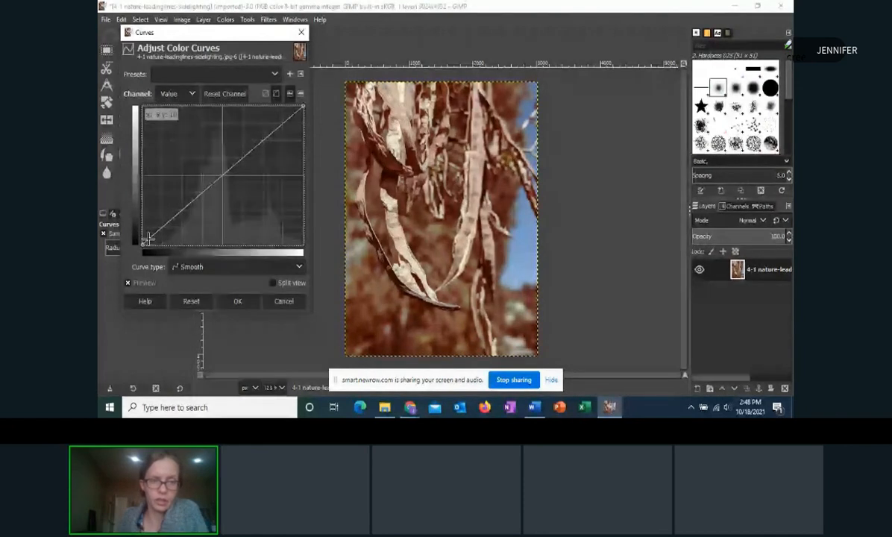
pyautogui.moveTo(148, 237); pyautogui.dragTo(153, 198)
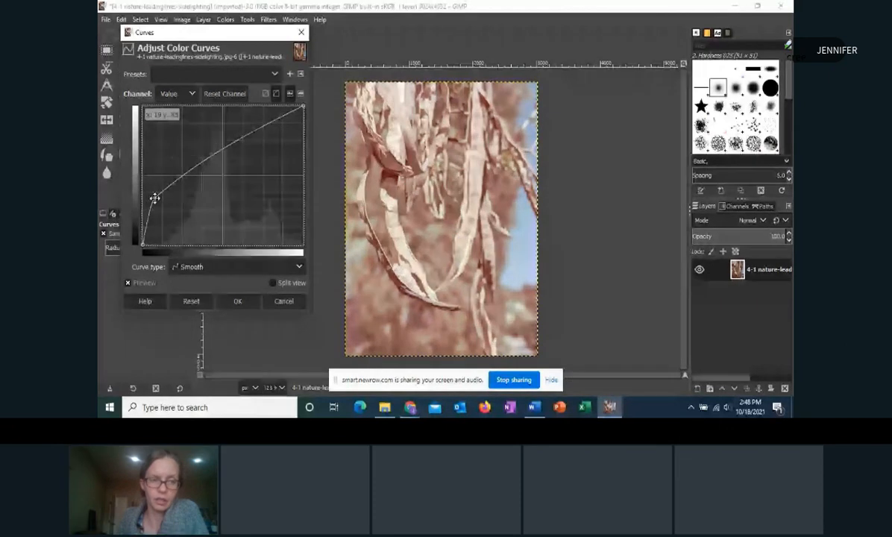
pyautogui.moveTo(153, 198); pyautogui.dragTo(181, 238)
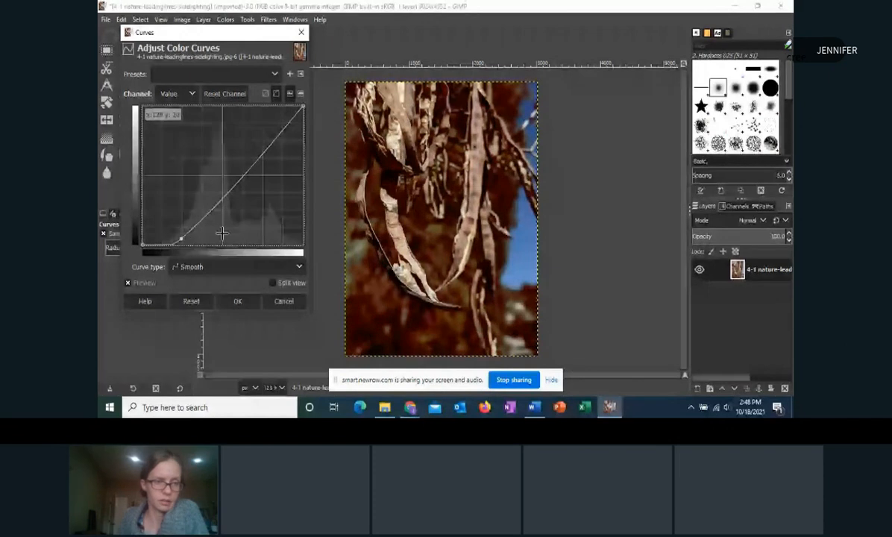
pyautogui.moveTo(181, 239); pyautogui.dragTo(170, 220)
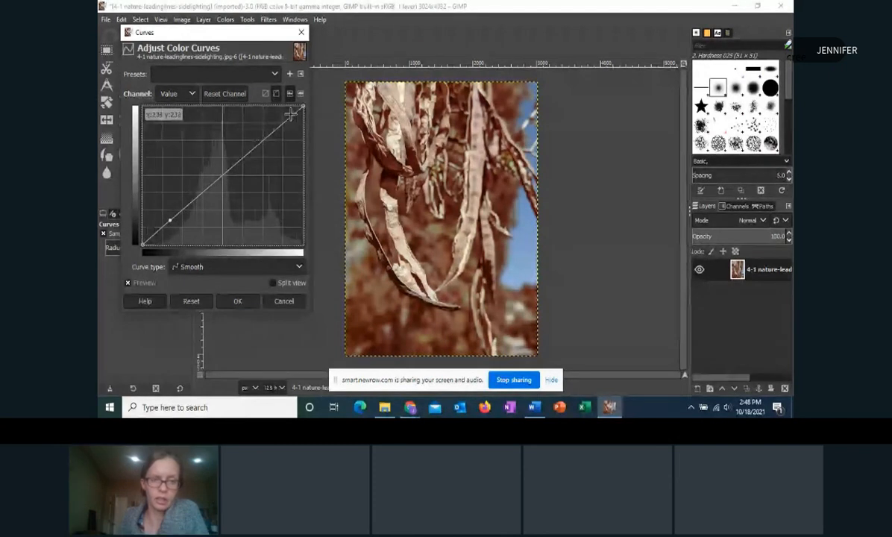
# - Add a highlight point near the diagonal and a midtone point at about x 155, y 102 to the Value curve, and apply the adjustment
pyautogui.moveTo(273, 112); pyautogui.dragTo(296, 140)
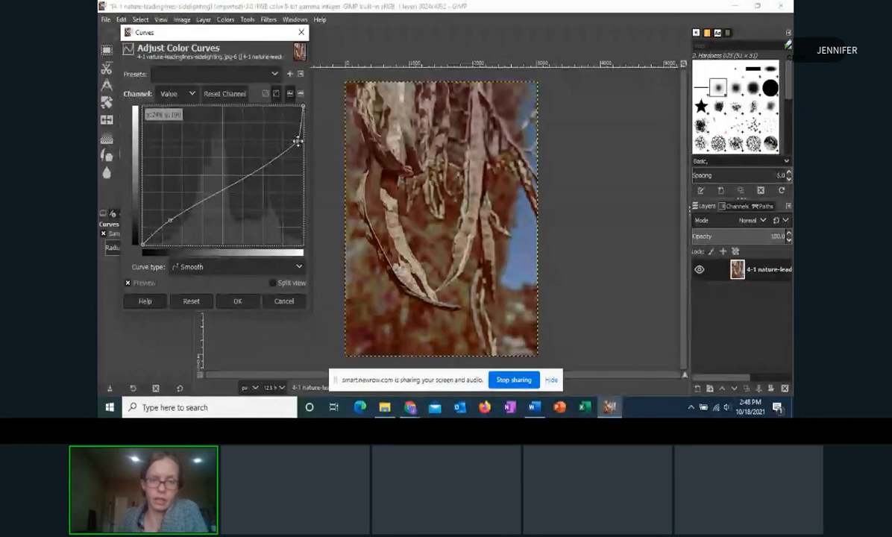
pyautogui.moveTo(296, 140); pyautogui.dragTo(278, 128)
pyautogui.moveTo(223, 175); pyautogui.dragTo(203, 149)
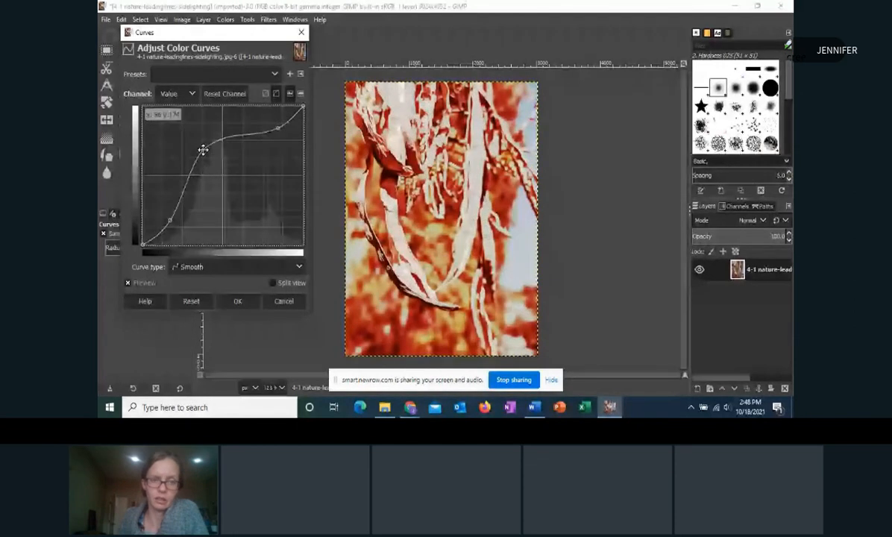
pyautogui.moveTo(203, 150); pyautogui.dragTo(240, 189)
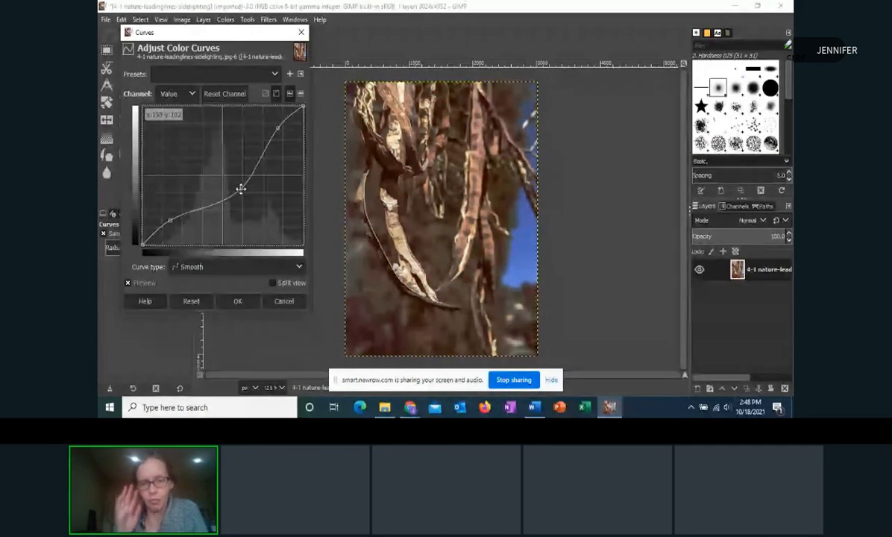
pyautogui.click(239, 302)
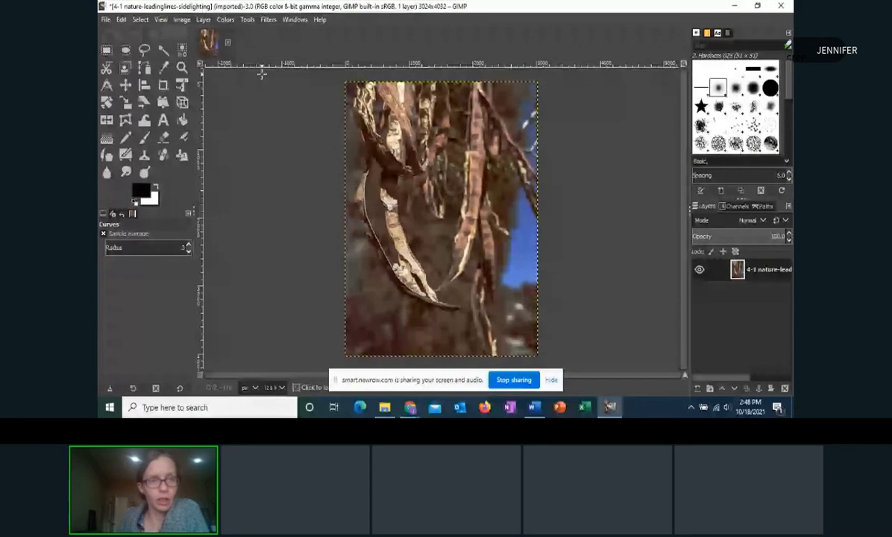
pyautogui.click(226, 21)
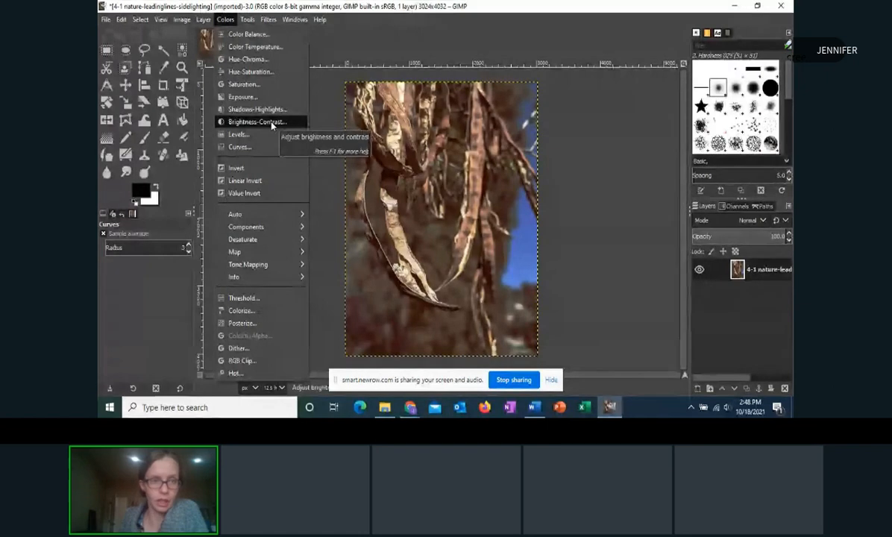
pyautogui.click(237, 147)
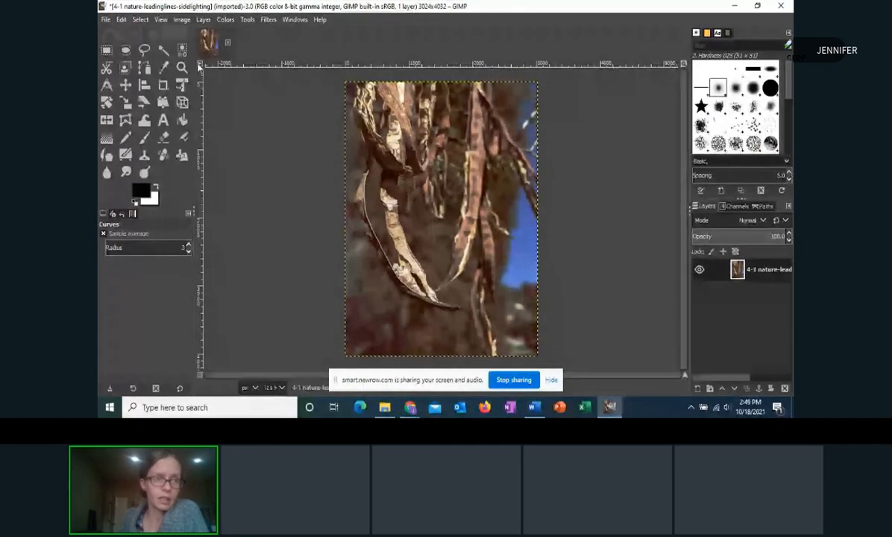
# - Start exporting the edited image and replace the base file name with exampleforGIMPtutorial
pyautogui.click(105, 20)
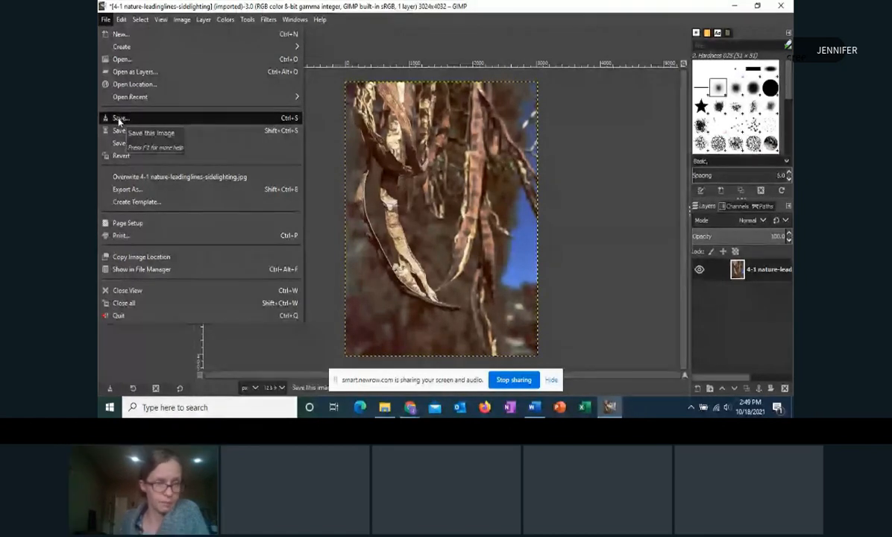
pyautogui.click(131, 193)
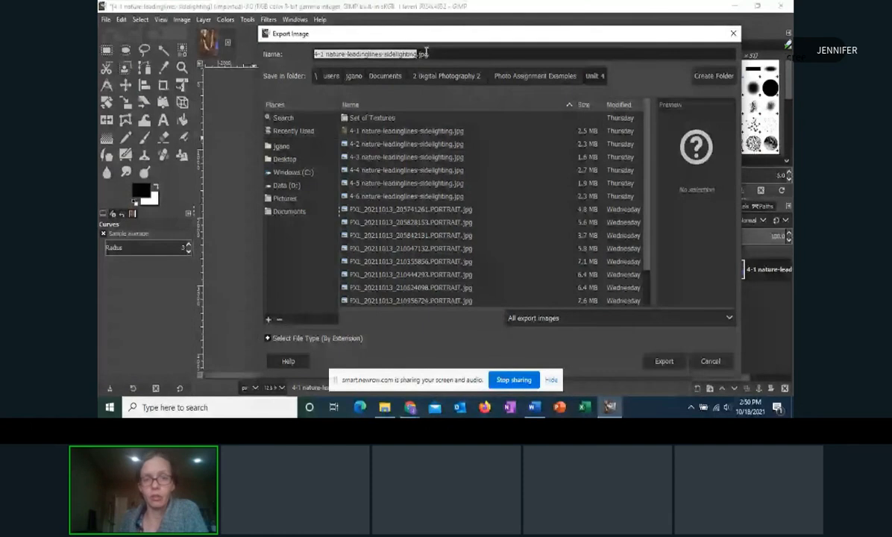
pyautogui.click(427, 53)
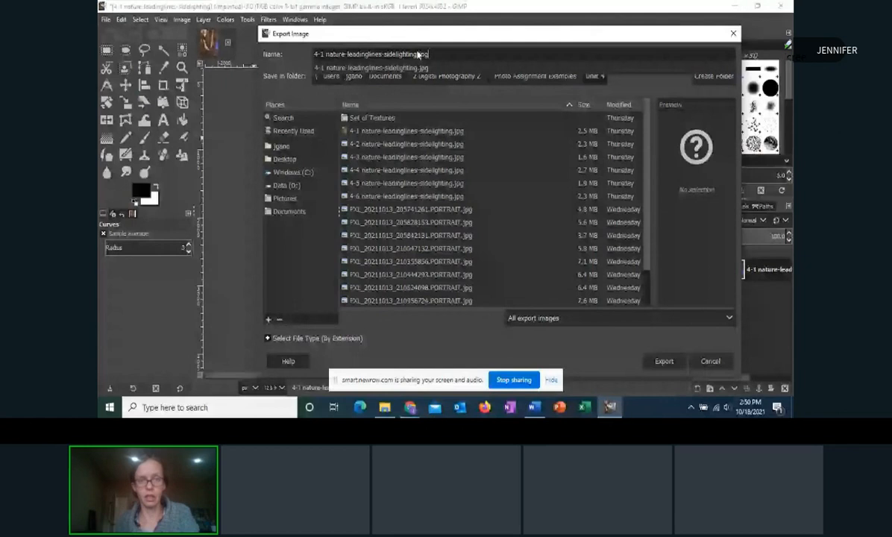
pyautogui.moveTo(418, 55); pyautogui.dragTo(314, 57)
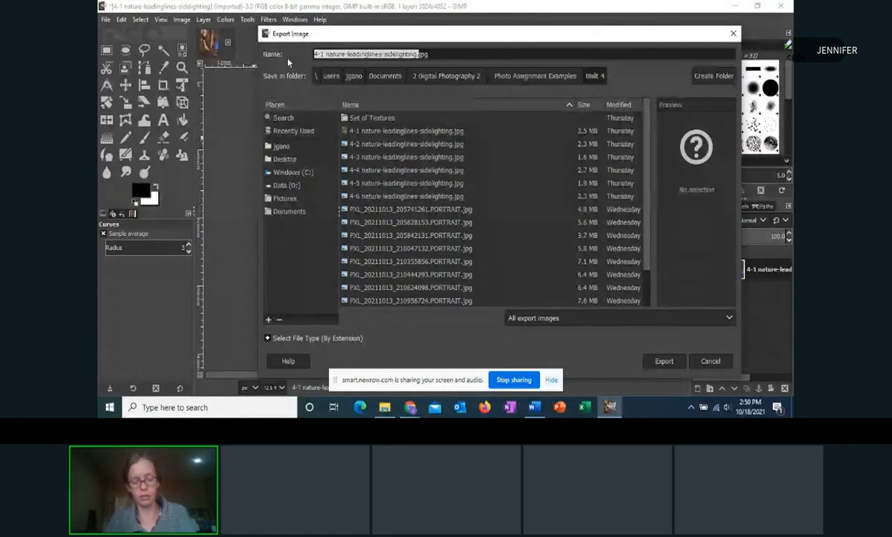
pyautogui.write('exa')
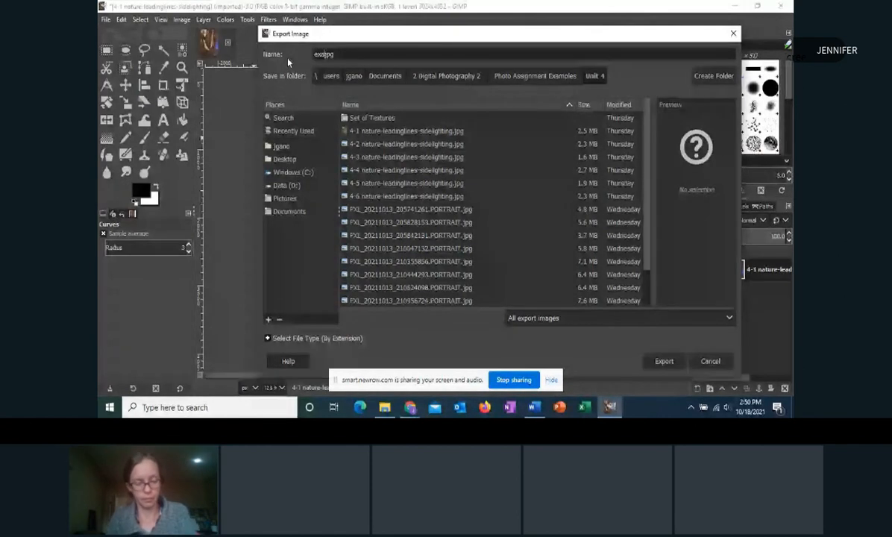
pyautogui.write('mplefor')
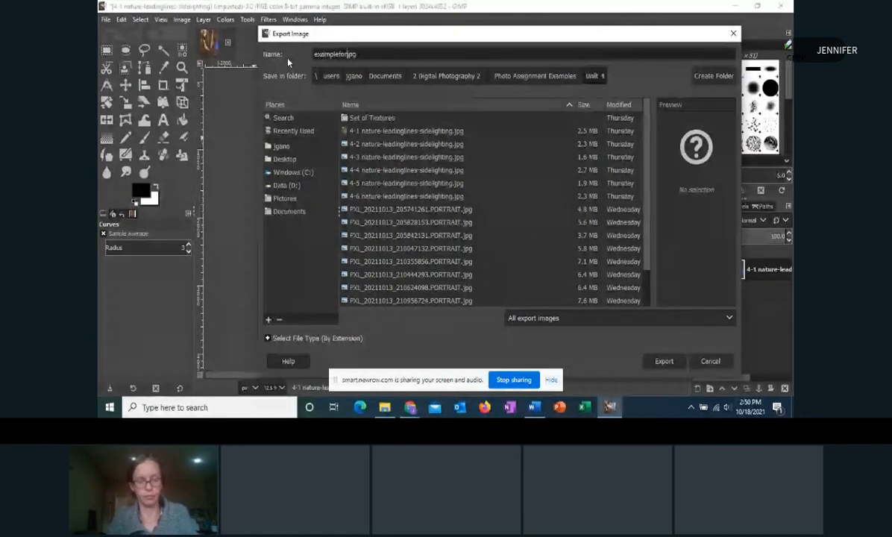
pyautogui.write('GIMP')
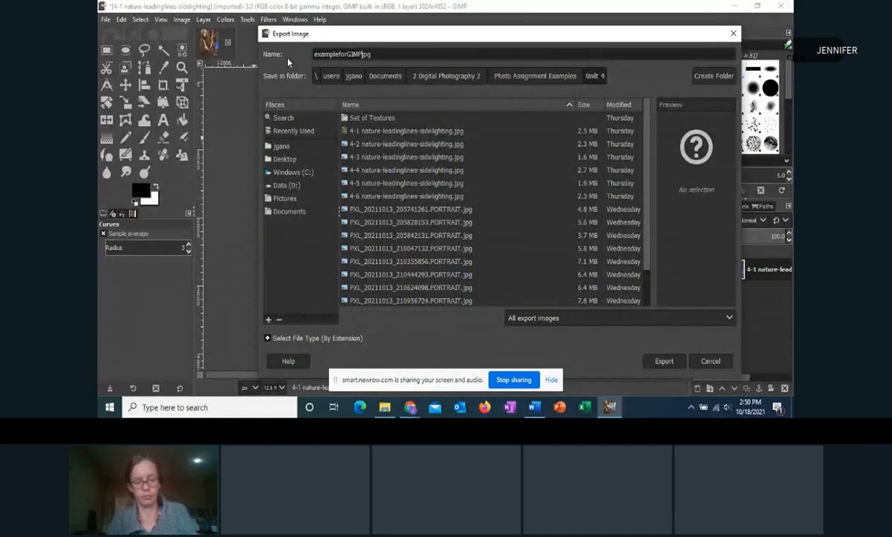
pyautogui.write('tutorial')
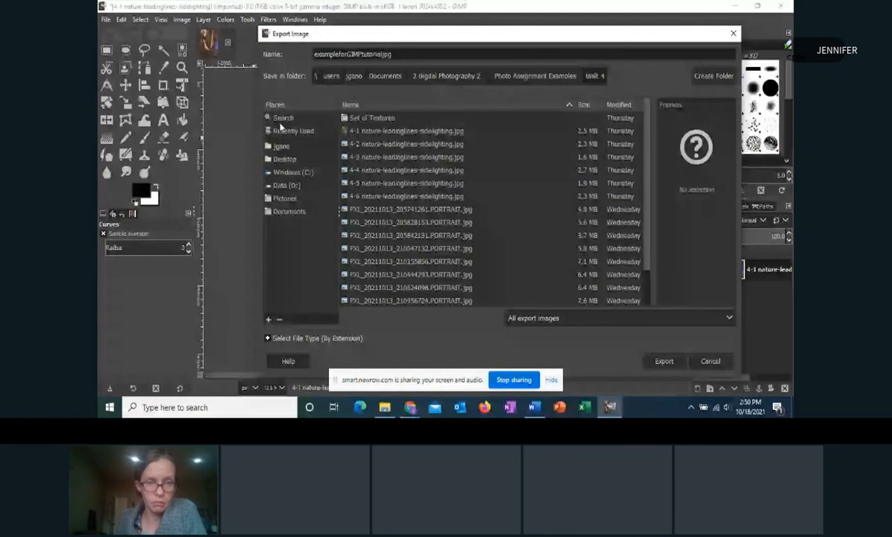
# - Export the image to the Desktop as exampleforGIMPtutorial.jpg, with the extension's dot restored and the JPEG quality kept at 94
pyautogui.click(284, 159)
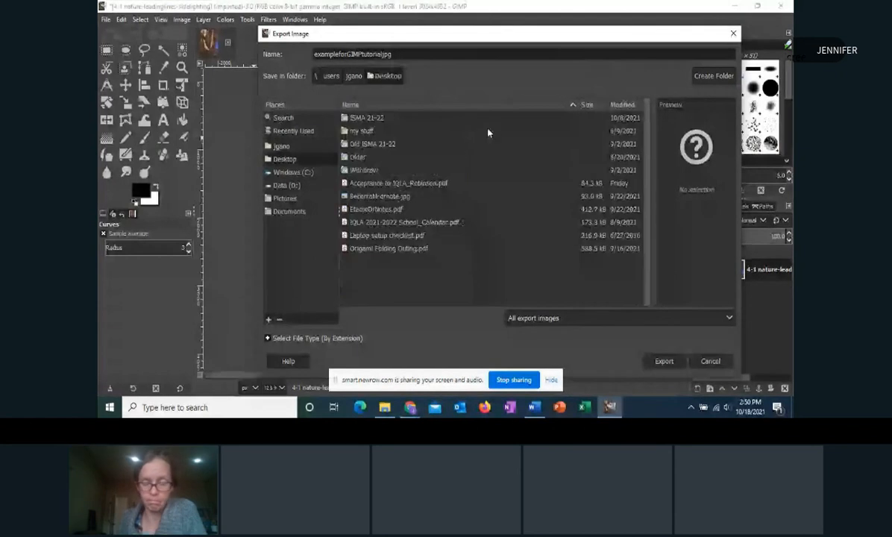
pyautogui.click(663, 361)
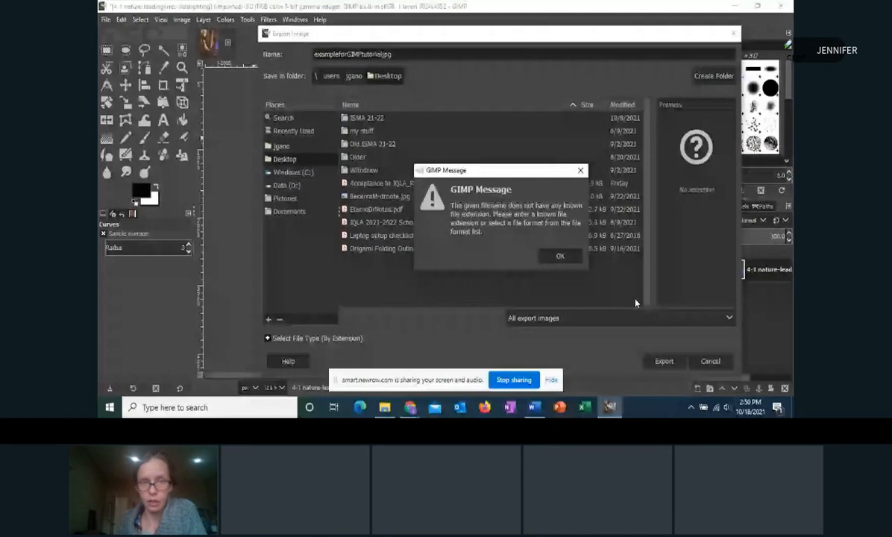
pyautogui.click(559, 257)
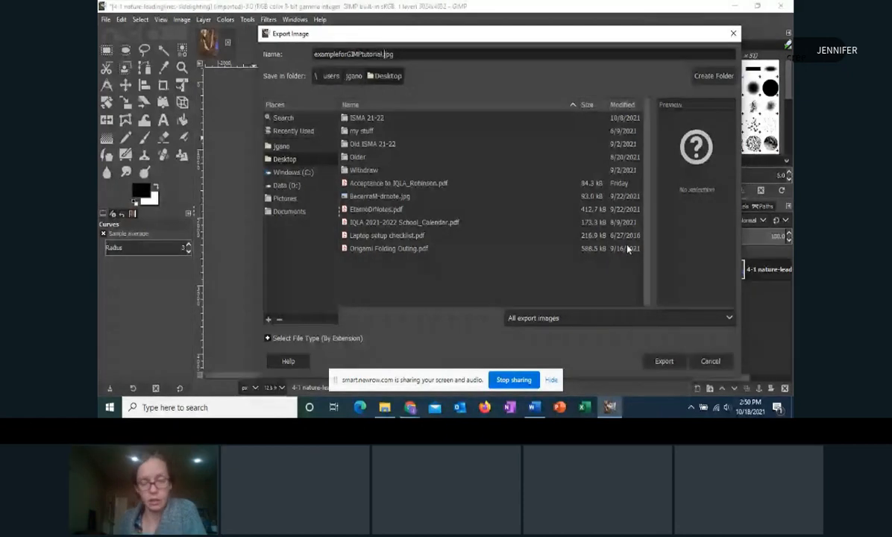
pyautogui.click(664, 362)
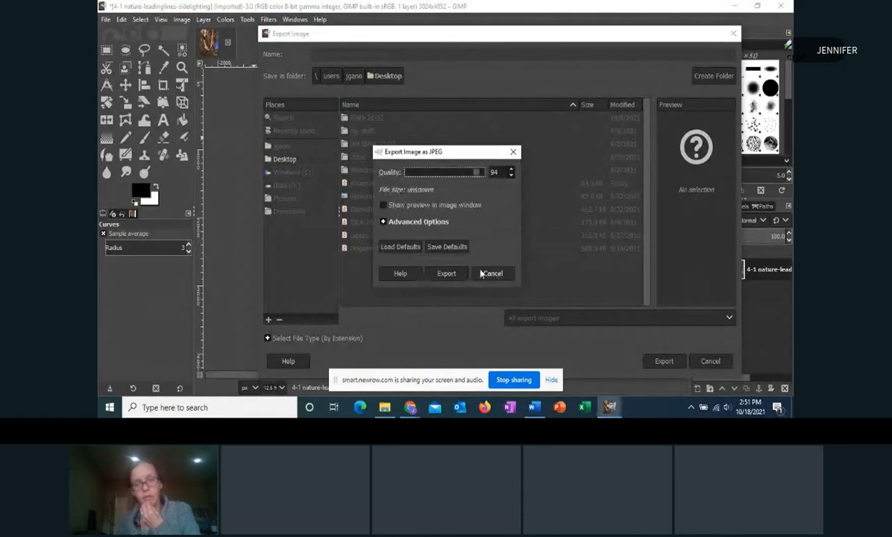
pyautogui.click(463, 273)
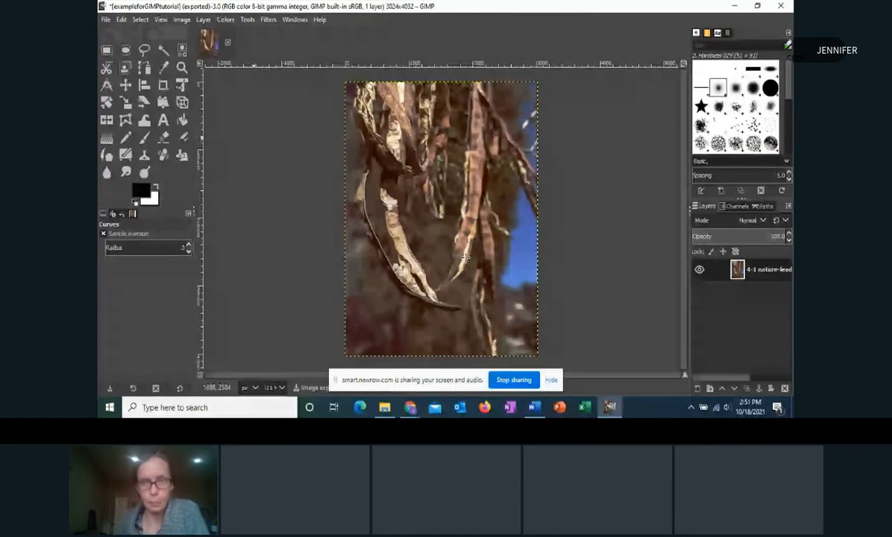
# - Minimize GIMP, switch to the GIMP Tutorial class session in the browser, and end the screen share
pyautogui.click(735, 7)
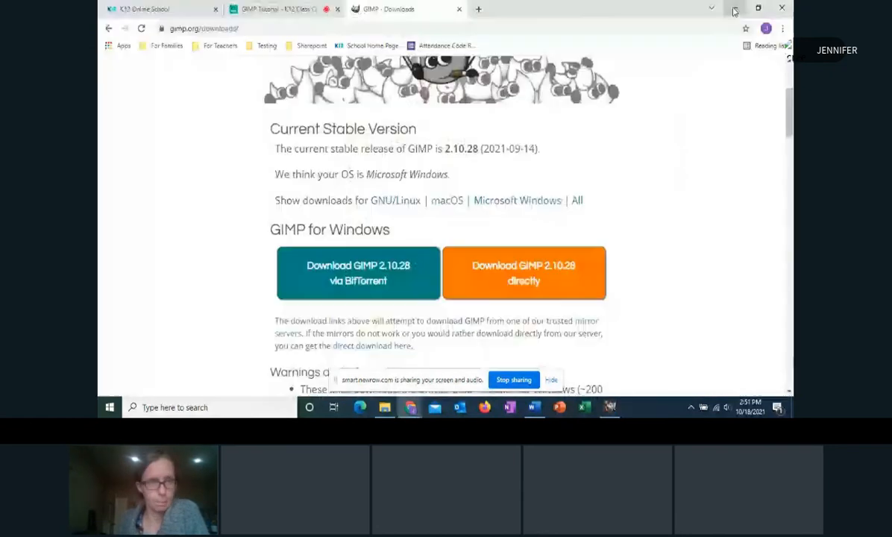
pyautogui.click(270, 9)
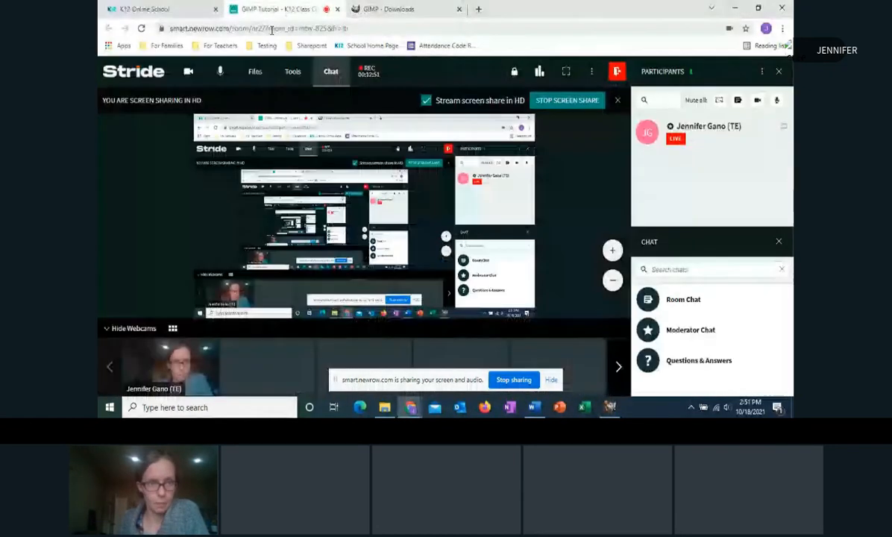
pyautogui.click(290, 72)
pyautogui.click(445, 200)
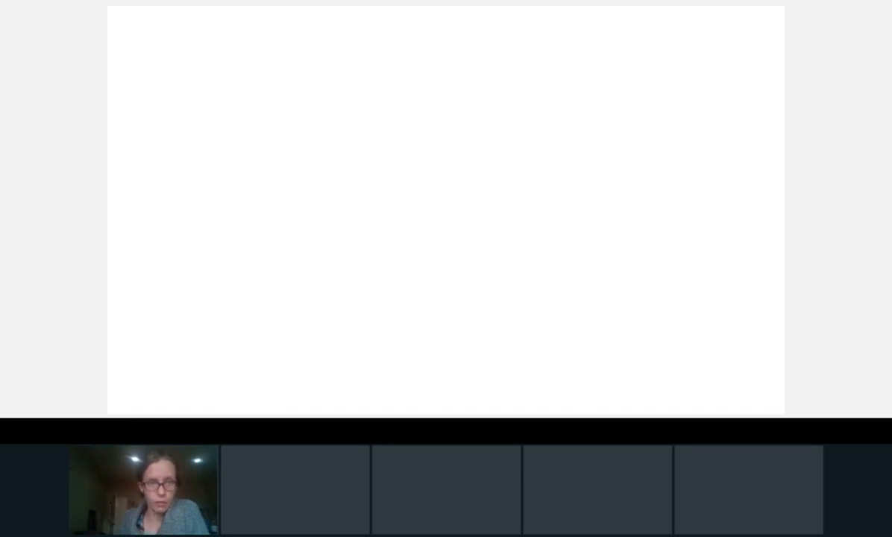